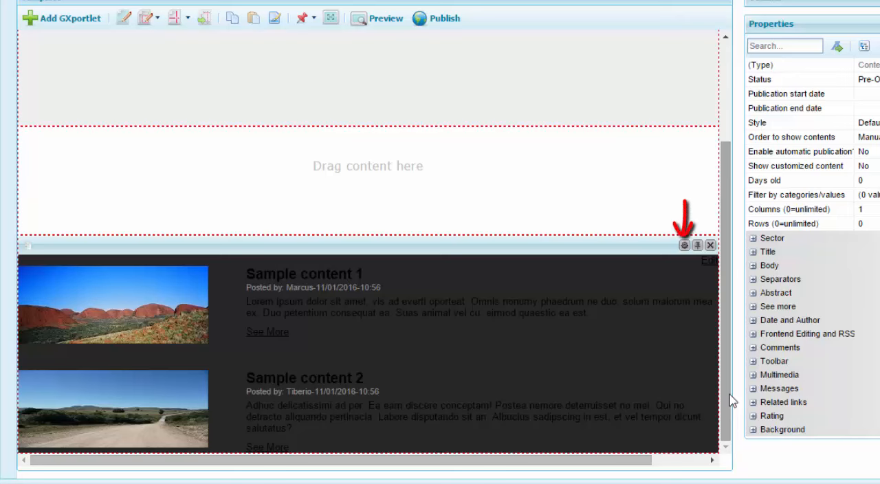
- Open the contents of the Content (4) sector and create a new content item of type TEXT
{"action": "left_click", "coordinate": [684, 247]}
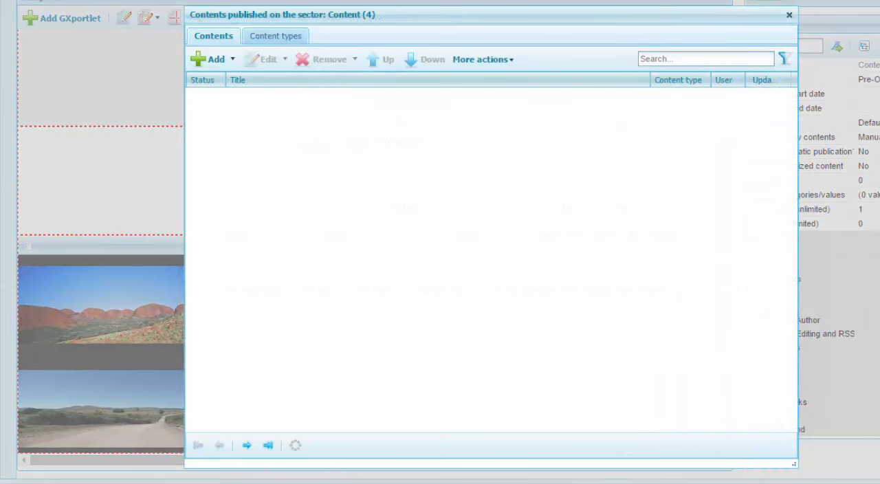
{"action": "left_click", "coordinate": [232, 59]}
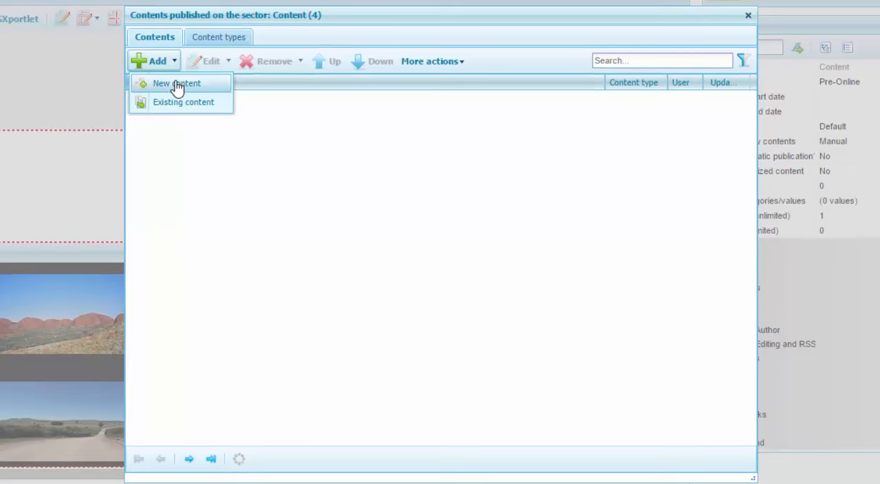
{"action": "left_click", "coordinate": [176, 83]}
{"action": "left_click", "coordinate": [177, 65]}
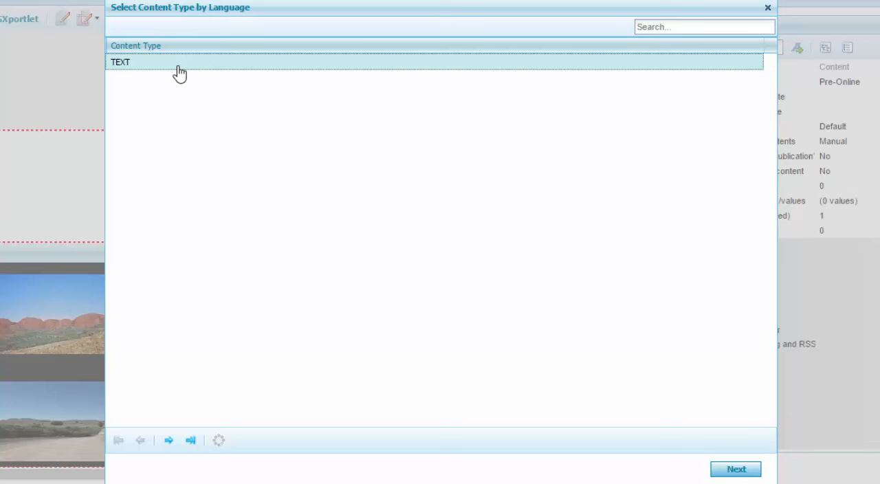
{"action": "left_click", "coordinate": [736, 470]}
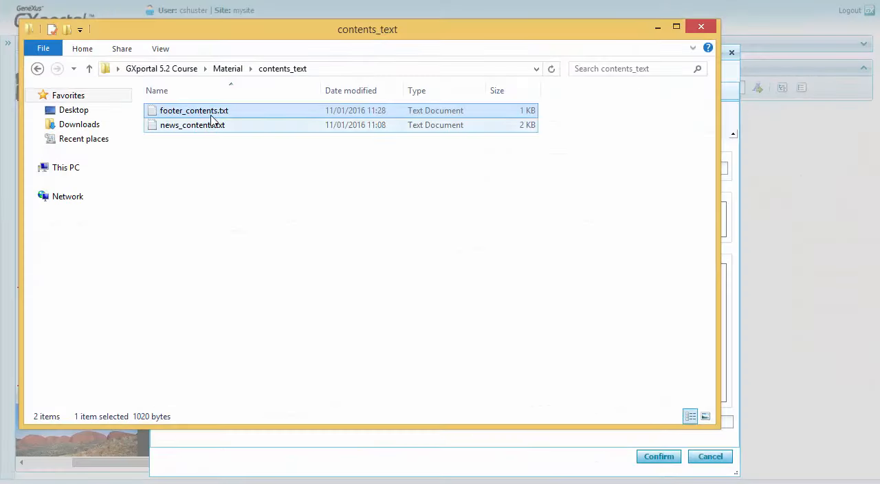
- Copy the first heading of footer_contents.txt in Notepad into the new content's title
{"action": "double_click", "coordinate": [210, 113]}
{"action": "key", "text": "shift+End"}
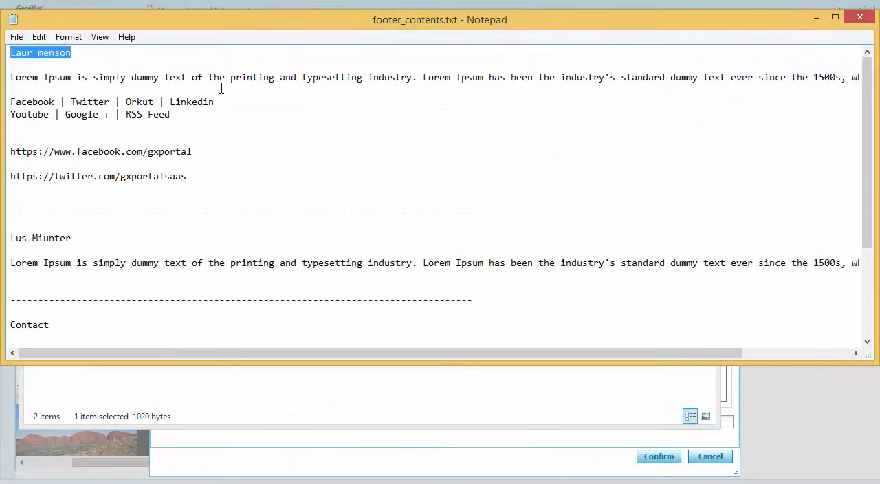
{"action": "key", "text": "ctrl+c"}
{"action": "key", "text": "alt+F4"}
{"action": "key", "text": "ctrl+v"}
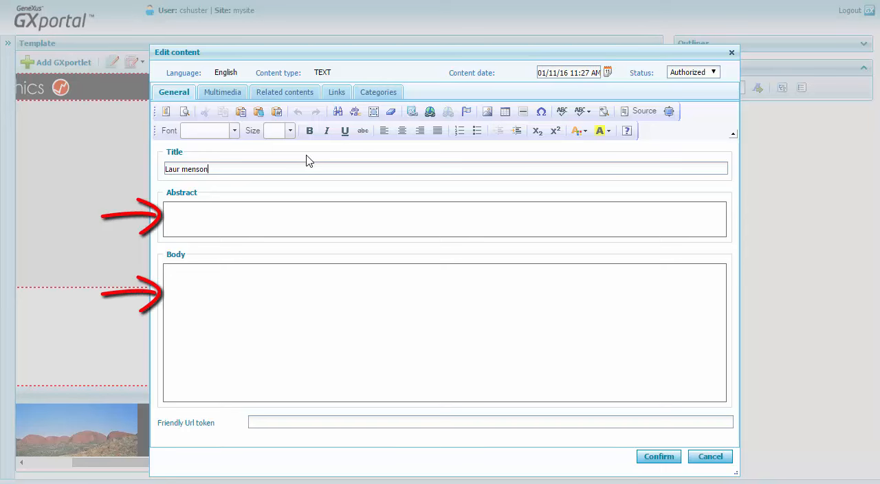
- Copy the first Lorem Ipsum paragraph and the two lines of social network names from footer_contents.txt into the content's body
{"action": "key", "text": "alt+Tab"}
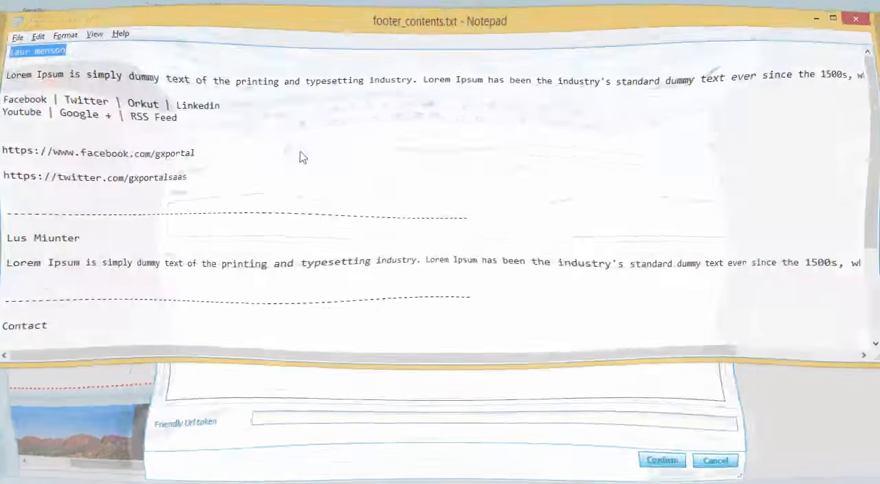
{"action": "key", "text": "Down"}
{"action": "key", "text": "Down"}
{"action": "key", "text": "shift+Down"}
{"action": "key", "text": "shift+Down"}
{"action": "key", "text": "shift+Down"}
{"action": "key", "text": "shift+Down"}
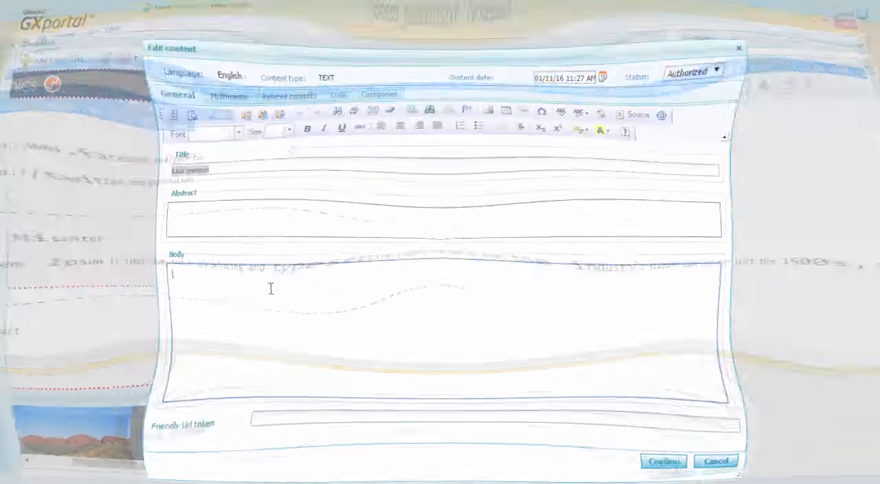
{"action": "key", "text": "ctrl+v"}
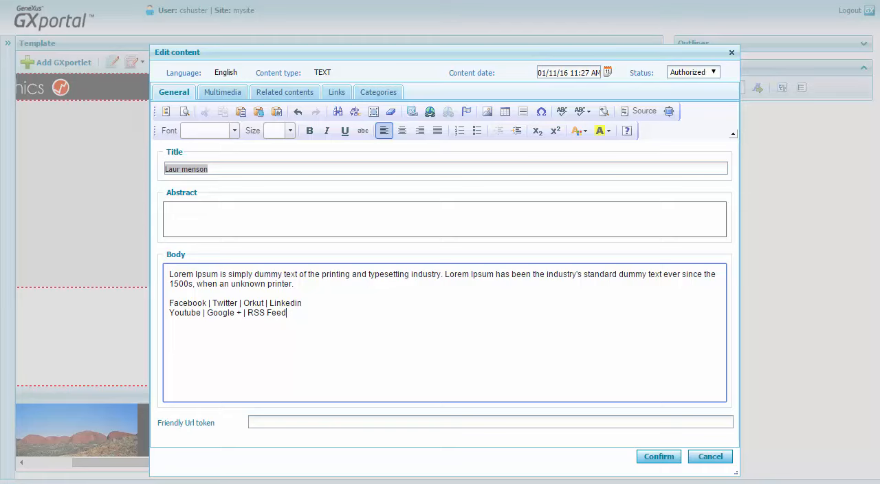
{"action": "key", "text": "alt+Tab"}
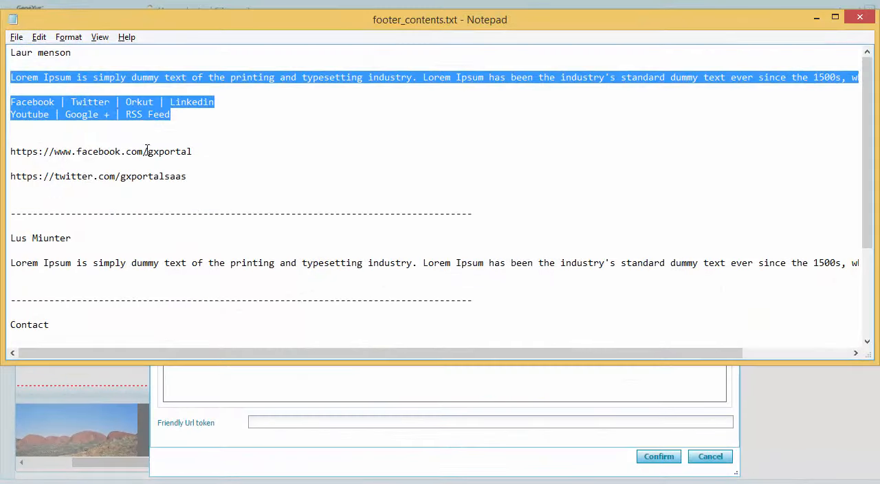
{"action": "left_click_drag", "start_coordinate": [192, 152], "coordinate": [6, 150]}
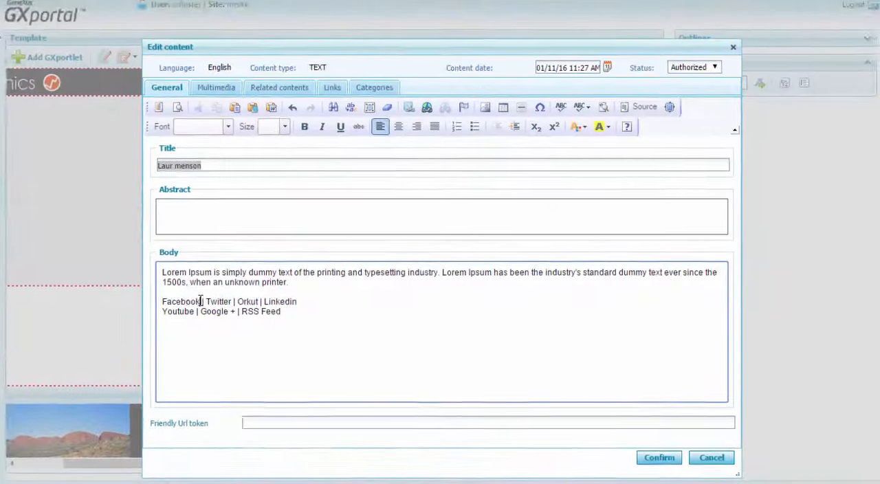
{"action": "double_click", "coordinate": [182, 354]}
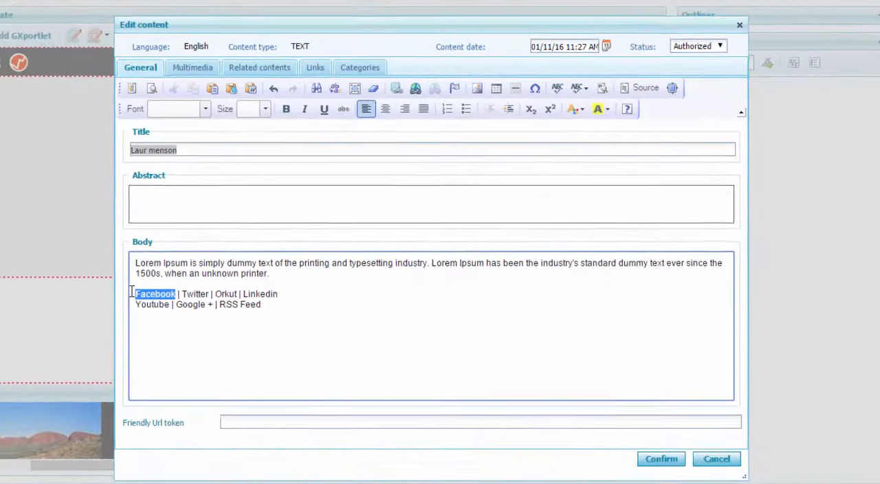
{"action": "left_click", "coordinate": [407, 74]}
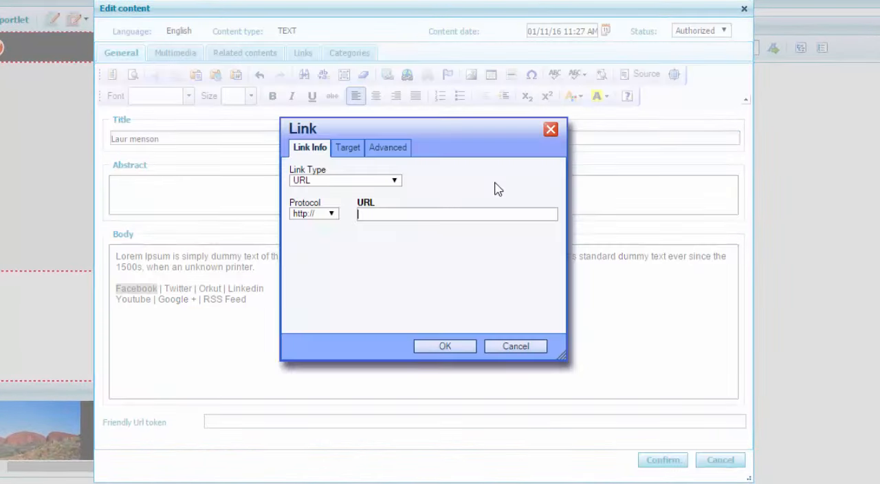
{"action": "key", "text": "ctrl+v"}
{"action": "left_click", "coordinate": [350, 148]}
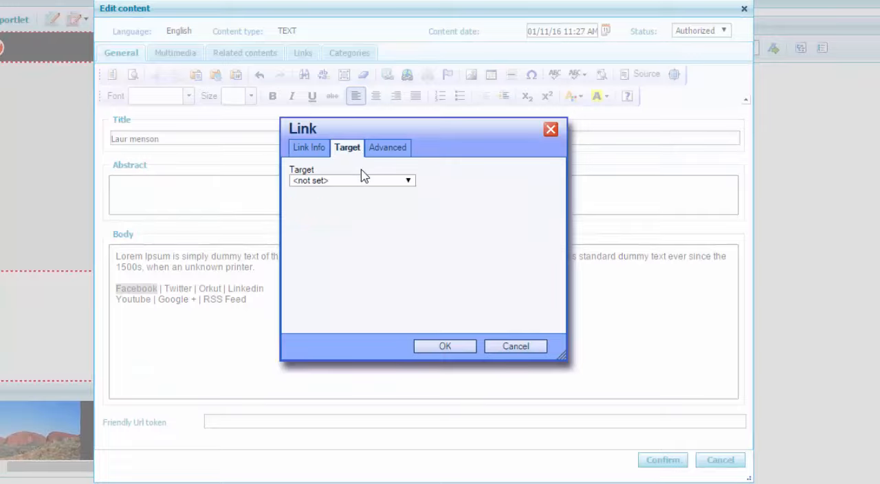
{"action": "left_click", "coordinate": [365, 180]}
{"action": "left_click", "coordinate": [369, 222]}
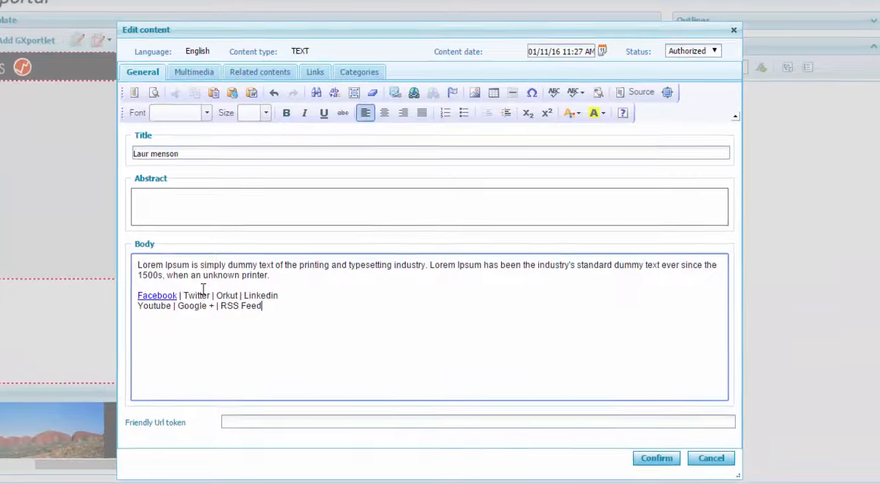
{"action": "double_click", "coordinate": [170, 288]}
{"action": "left_click", "coordinate": [378, 73]}
{"action": "key", "text": "ctrl+v"}
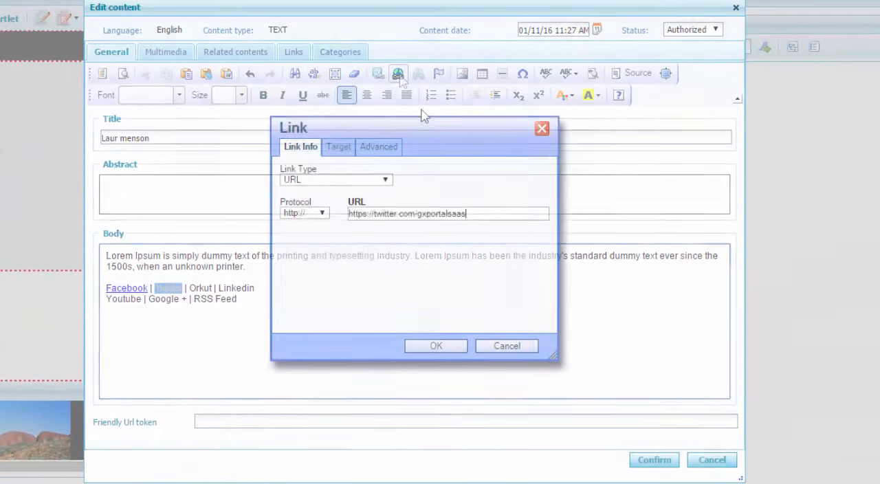
{"action": "left_click", "coordinate": [338, 147]}
{"action": "left_click", "coordinate": [343, 180]}
{"action": "left_click", "coordinate": [352, 224]}
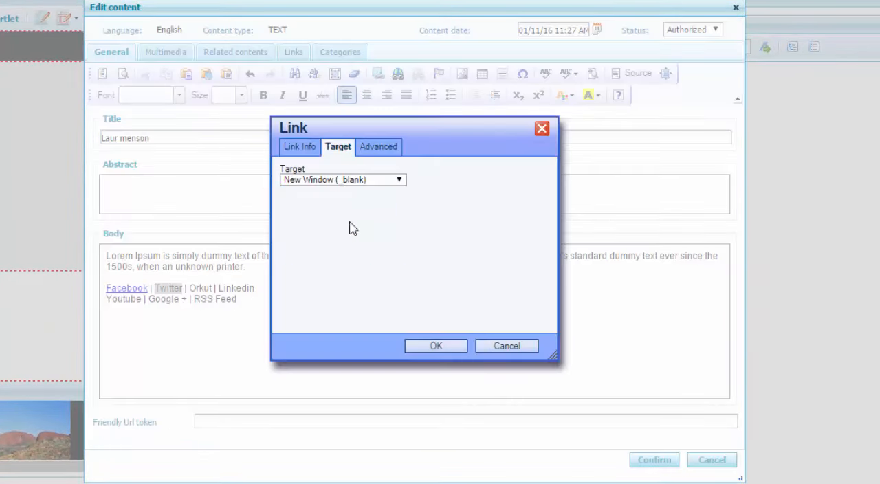
{"action": "left_click", "coordinate": [435, 348]}
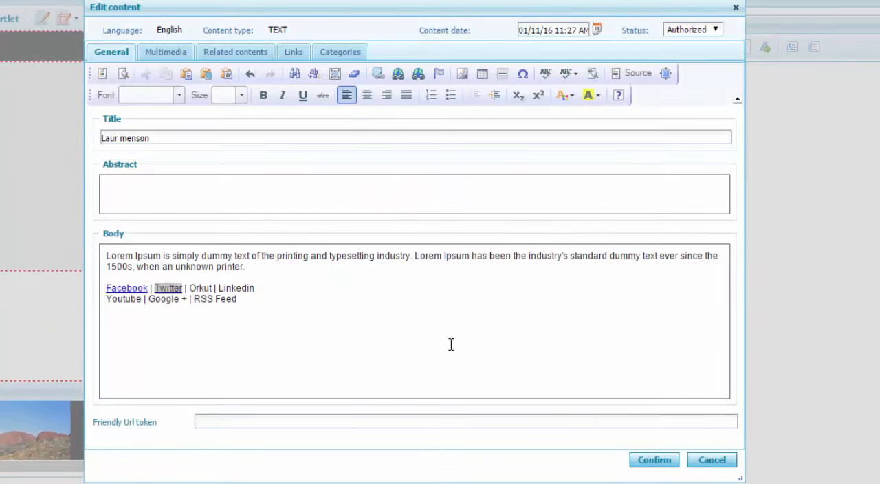
- Upload Footer1.png, Footer2.png and Footer3.png from the Images > Content folder as an image group for the content's multimedia
{"action": "left_click", "coordinate": [161, 53]}
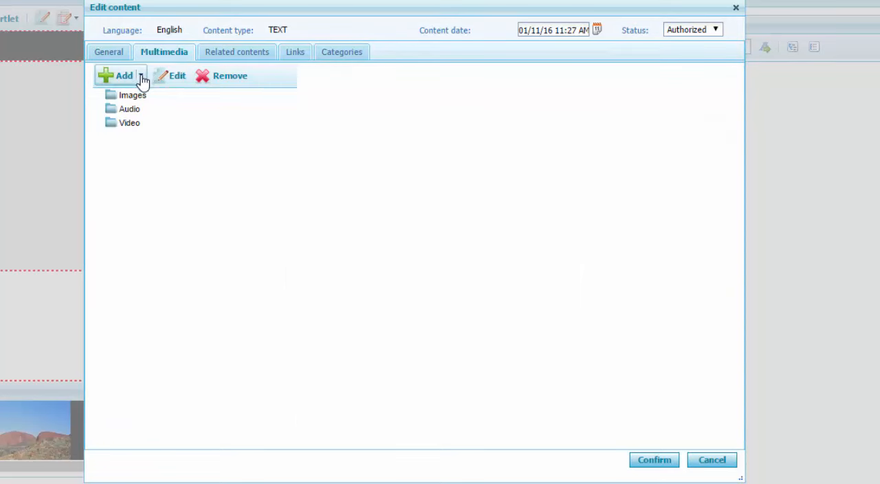
{"action": "left_click", "coordinate": [140, 79]}
{"action": "left_click", "coordinate": [139, 101]}
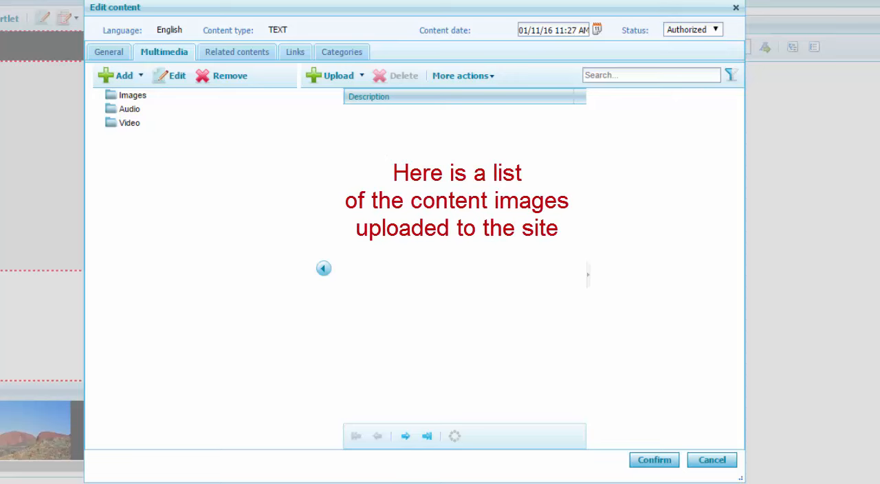
{"action": "left_click", "coordinate": [361, 77]}
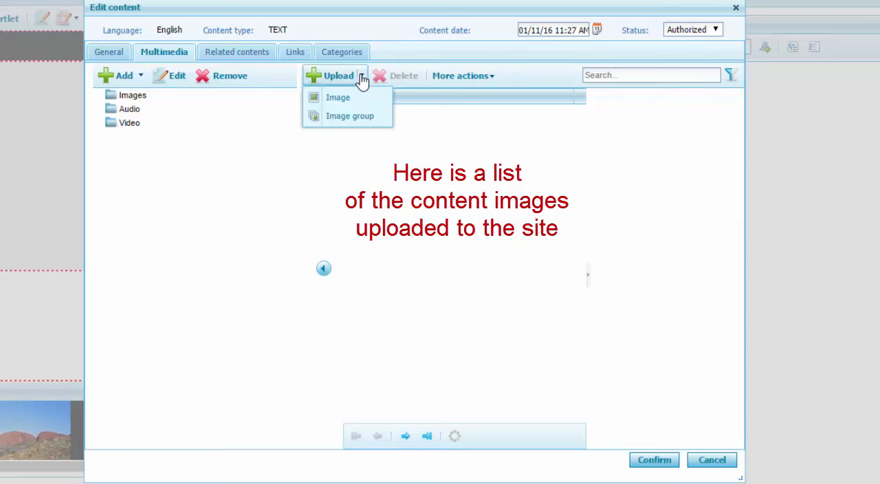
{"action": "left_click", "coordinate": [372, 121]}
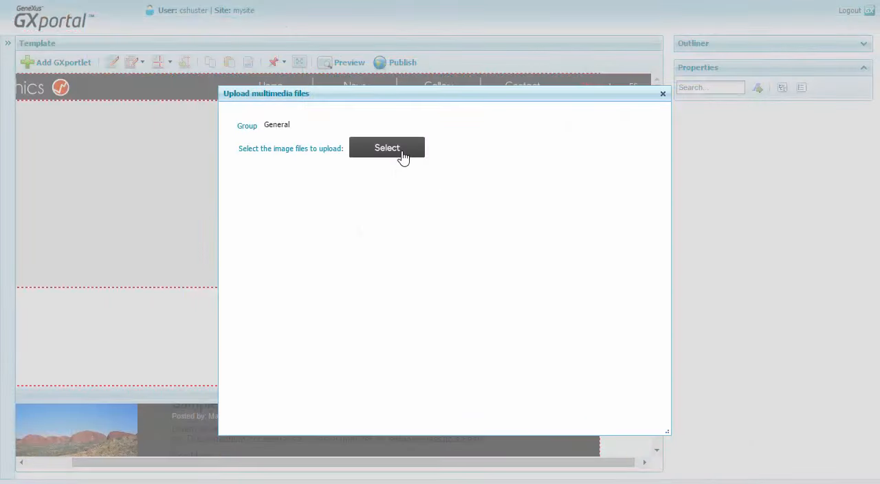
{"action": "left_click", "coordinate": [403, 156]}
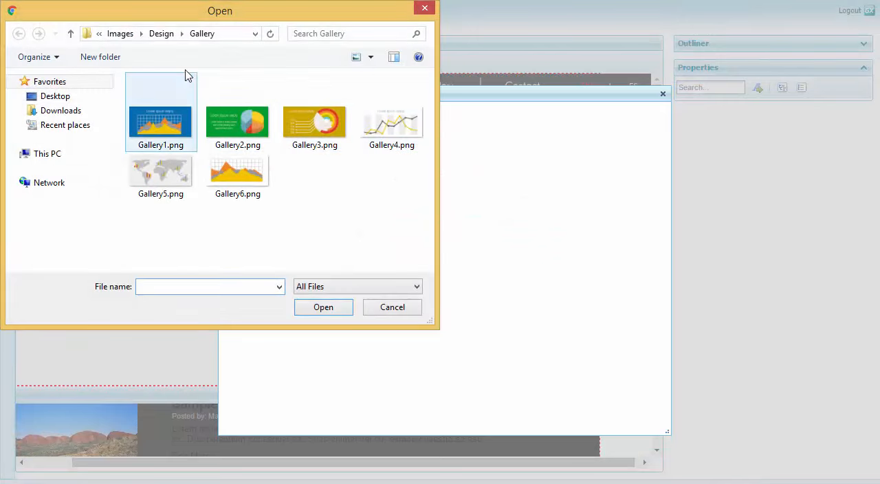
{"action": "left_click", "coordinate": [121, 34]}
{"action": "double_click", "coordinate": [168, 101]}
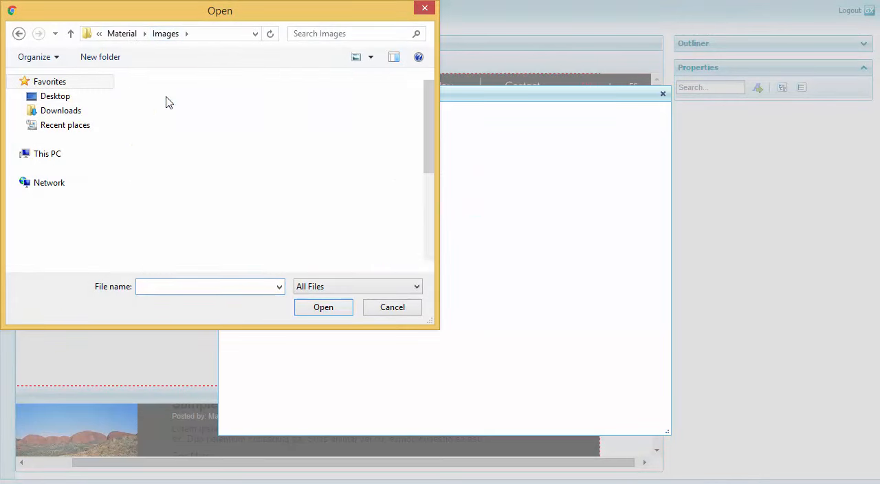
{"action": "left_click", "coordinate": [234, 114]}
{"action": "left_click", "coordinate": [383, 129], "text": "shift"}
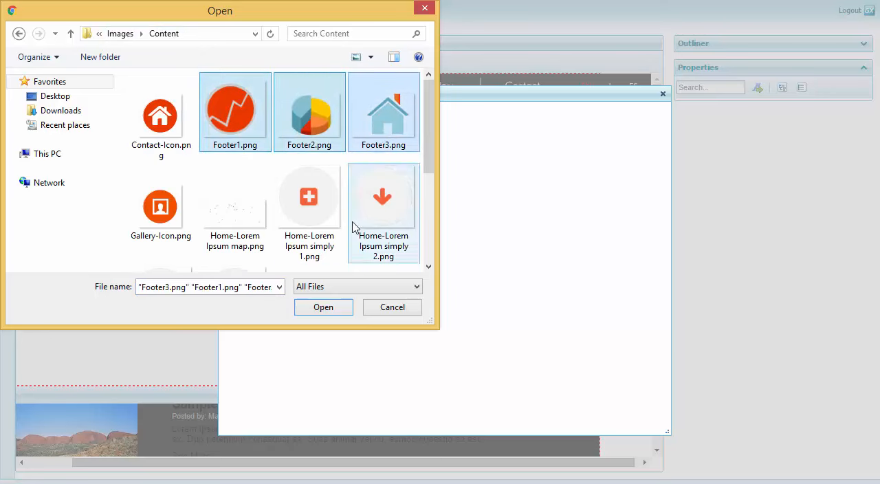
{"action": "left_click", "coordinate": [327, 309]}
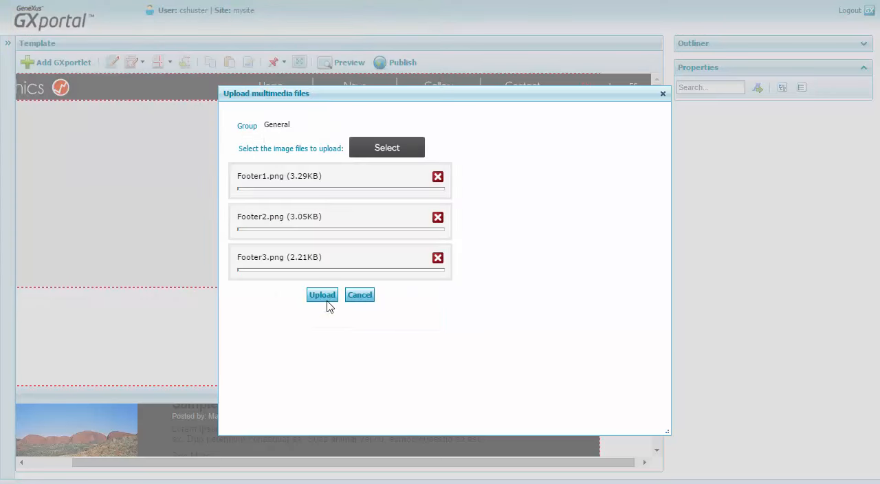
{"action": "left_click", "coordinate": [328, 298]}
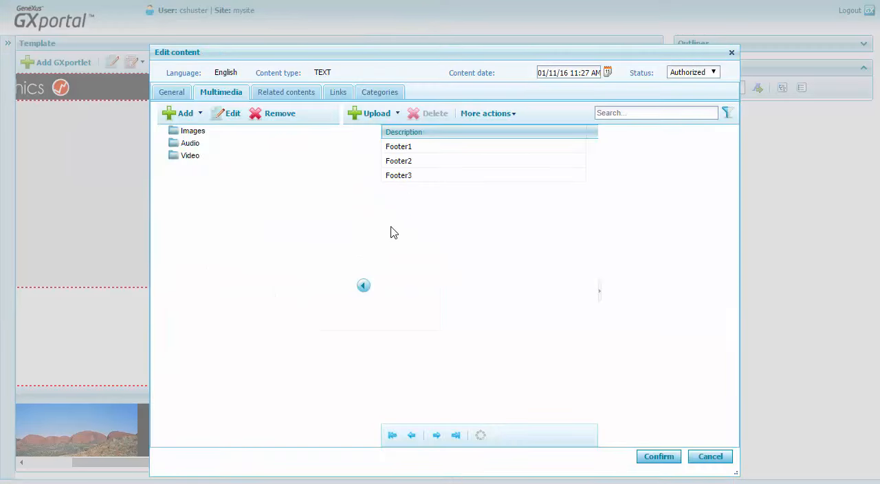
- Attach the Footer1 image to the content and confirm its publication in the Content (4) sector of the Template page
{"action": "left_click", "coordinate": [403, 149]}
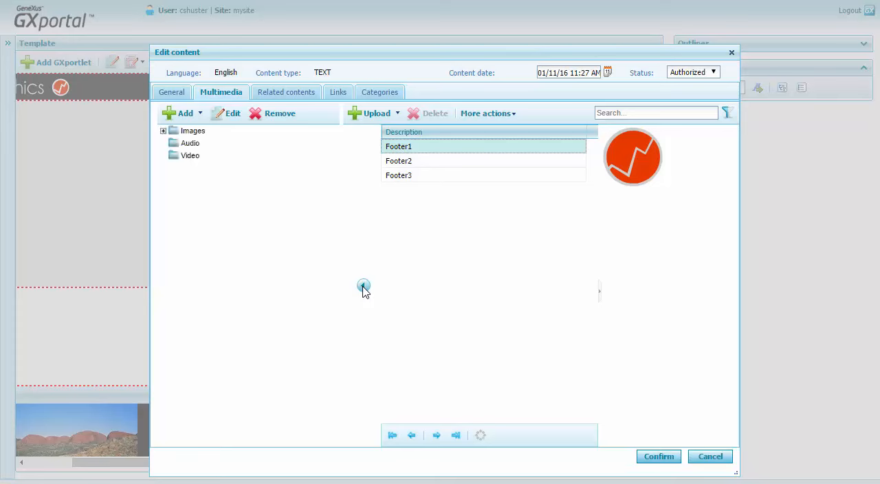
{"action": "left_click", "coordinate": [164, 131]}
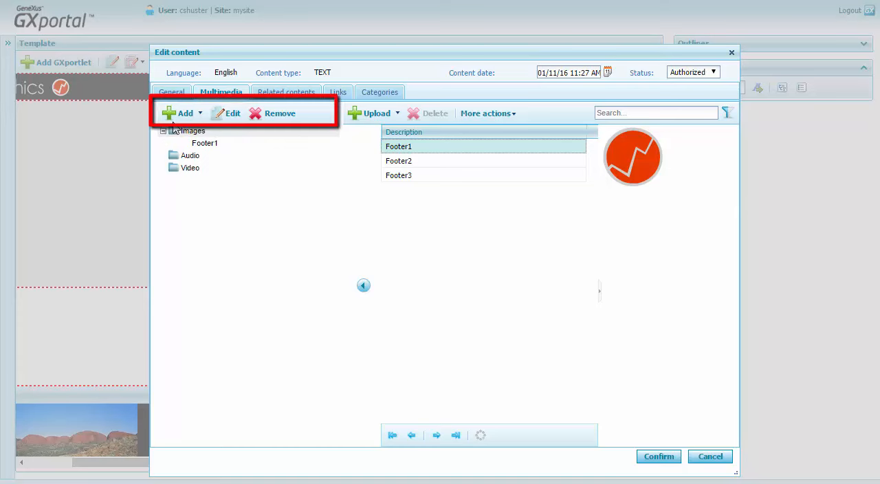
{"action": "left_click", "coordinate": [174, 92]}
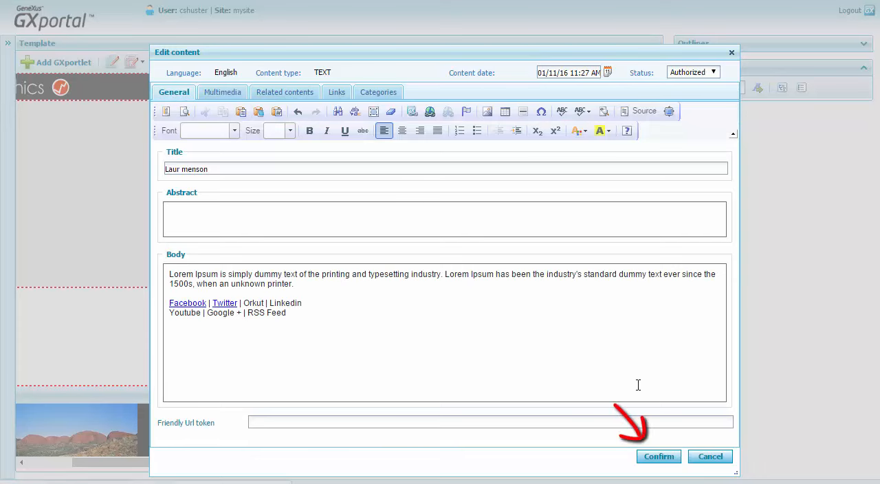
{"action": "left_click", "coordinate": [655, 458]}
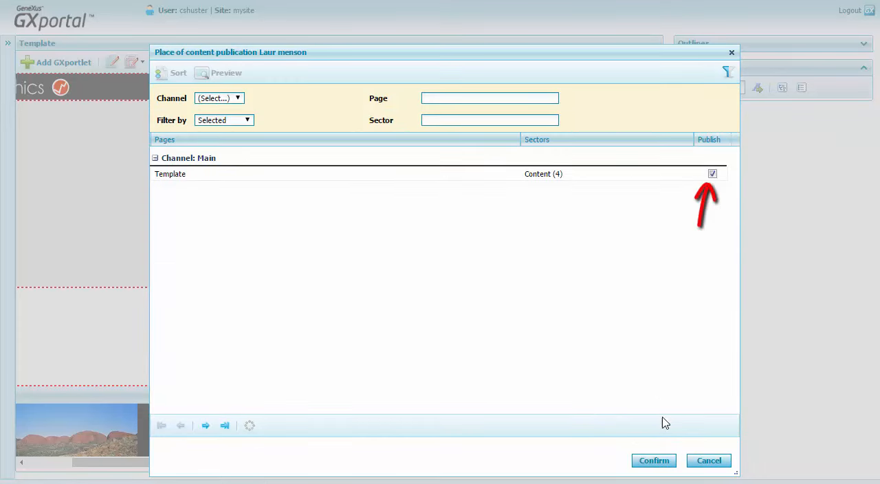
{"action": "left_click", "coordinate": [660, 462]}
- Resize the columns of the sector's contents list so the User and Updated values fit completely
{"action": "left_click_drag", "start_coordinate": [589, 119], "coordinate": [462, 117]}
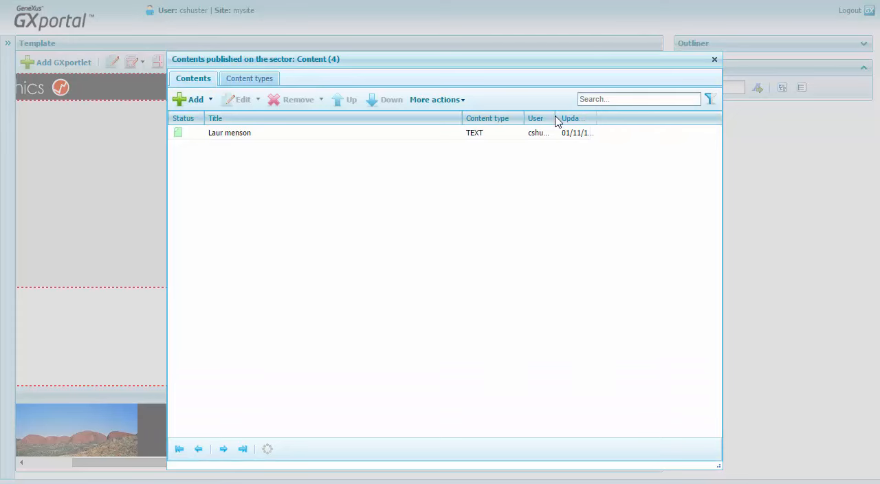
{"action": "left_click_drag", "start_coordinate": [556, 119], "coordinate": [701, 122]}
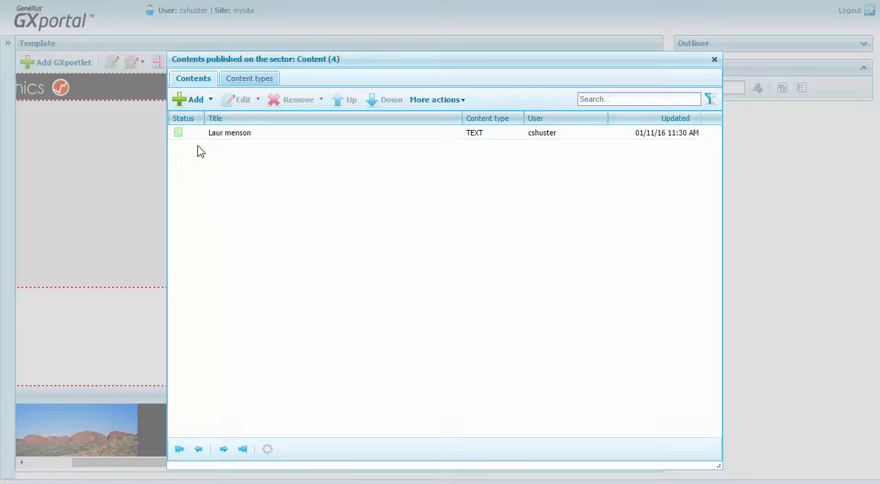
- Add another TEXT content to the Content (4) sector, titled with the second section heading of footer_contents.txt
{"action": "left_click", "coordinate": [210, 102]}
{"action": "left_click", "coordinate": [213, 122]}
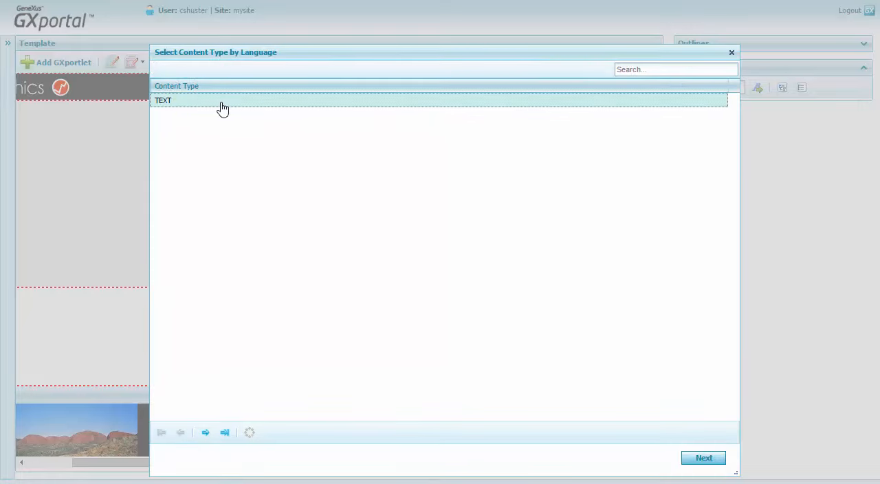
{"action": "left_click", "coordinate": [704, 465]}
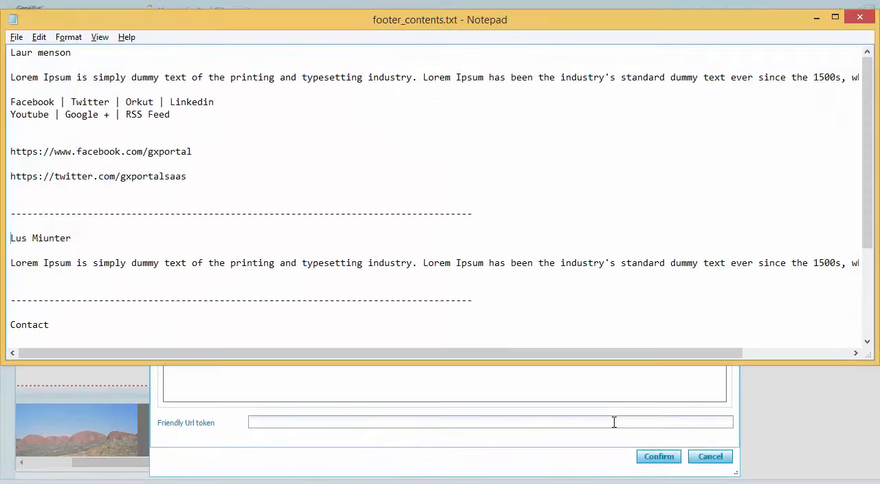
{"action": "key", "text": "shift+End"}
{"action": "key", "text": "ctrl+c"}
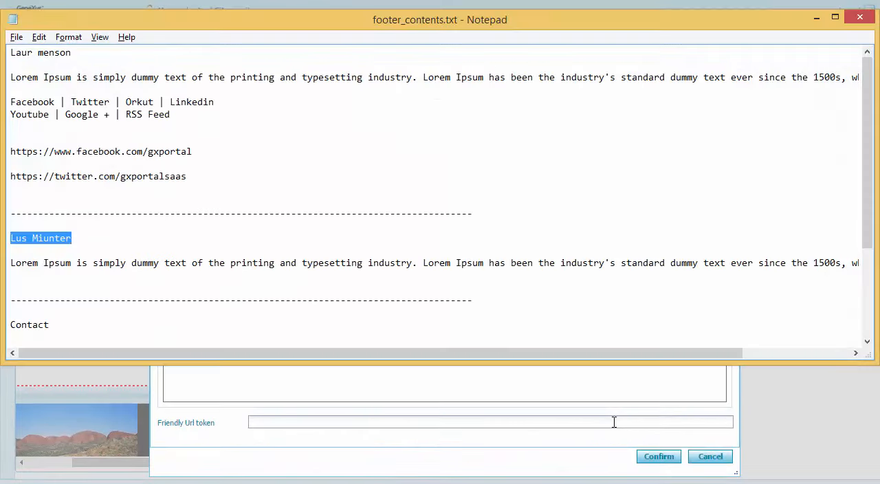
{"action": "key", "text": "alt+Tab"}
{"action": "key", "text": "ctrl+v"}
- Fill the content's body with the Lorem Ipsum paragraph from the second section of footer_contents.txt
{"action": "key", "text": "alt+Tab"}
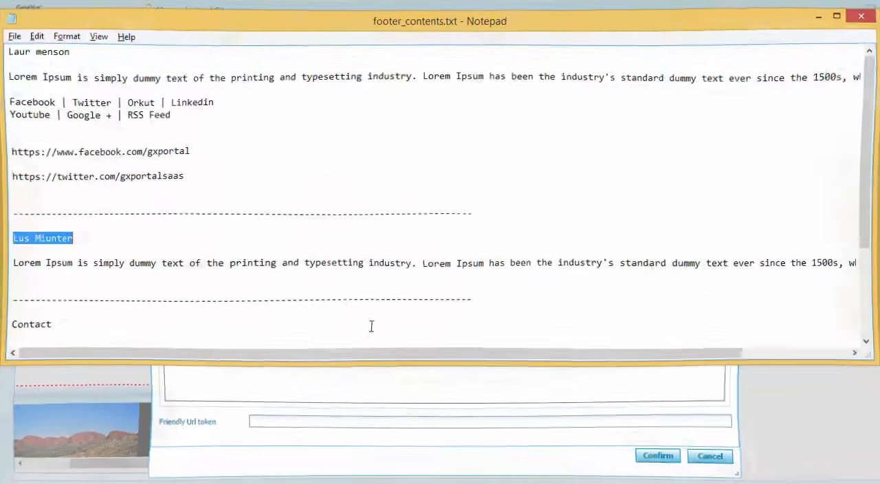
{"action": "key", "text": "Down"}
{"action": "key", "text": "Down"}
{"action": "key", "text": "shift+End"}
{"action": "key", "text": "ctrl+c"}
{"action": "key", "text": "alt+Tab"}
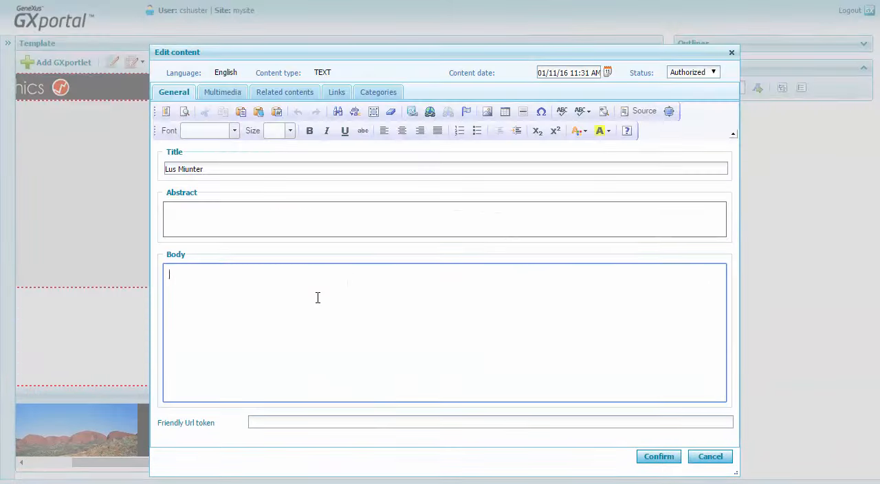
{"action": "key", "text": "ctrl+v"}
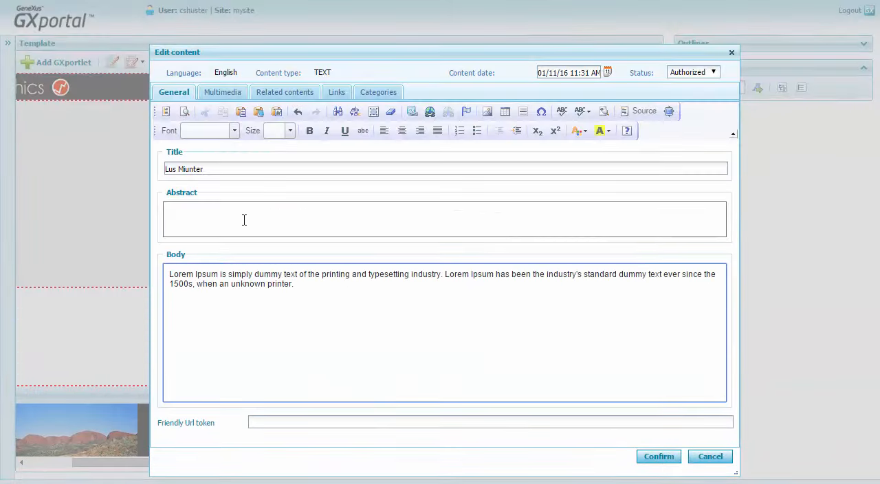
- Attach the Footer2 image to the content and confirm its publication in the Content (4) sector of the Template page
{"action": "left_click", "coordinate": [228, 93]}
{"action": "left_click", "coordinate": [201, 113]}
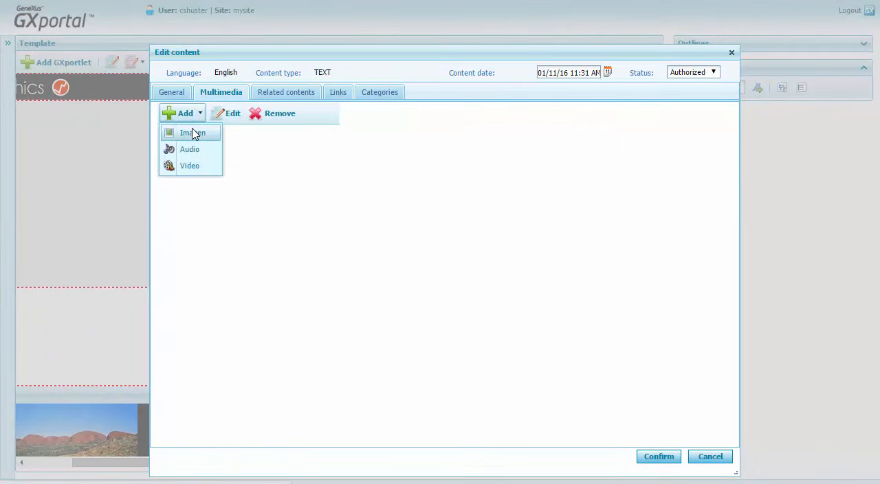
{"action": "left_click", "coordinate": [191, 134]}
{"action": "left_click", "coordinate": [414, 161]}
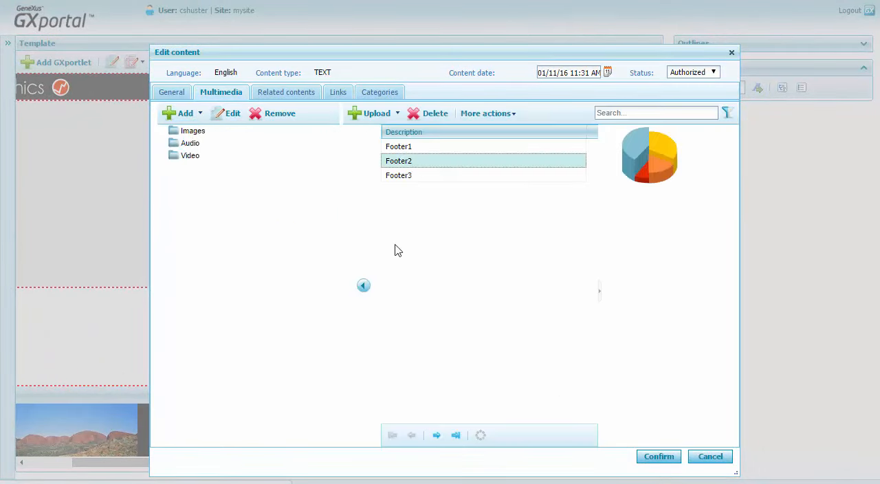
{"action": "left_click", "coordinate": [163, 131]}
{"action": "left_click", "coordinate": [650, 461]}
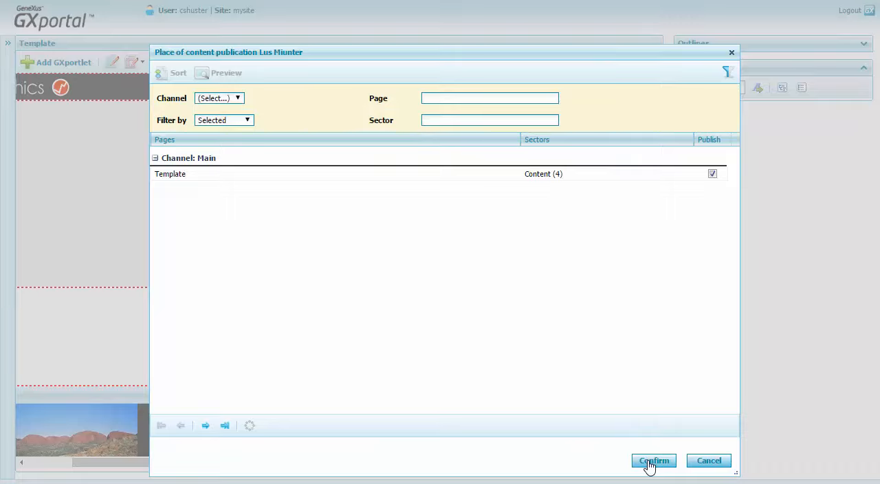
{"action": "left_click", "coordinate": [651, 462]}
- Add a third new TEXT content to the Content (4) sector, titled "Contact" as in footer_contents.txt
{"action": "left_click", "coordinate": [211, 100]}
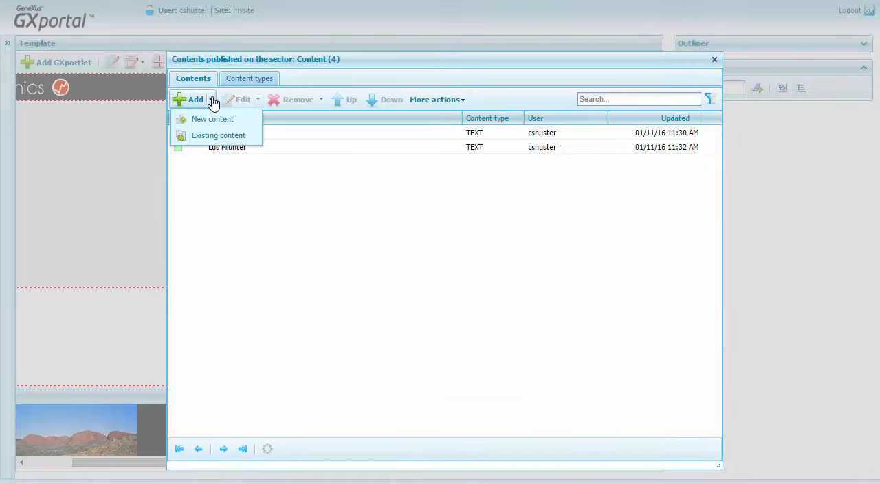
{"action": "left_click", "coordinate": [210, 122]}
{"action": "left_click", "coordinate": [703, 456]}
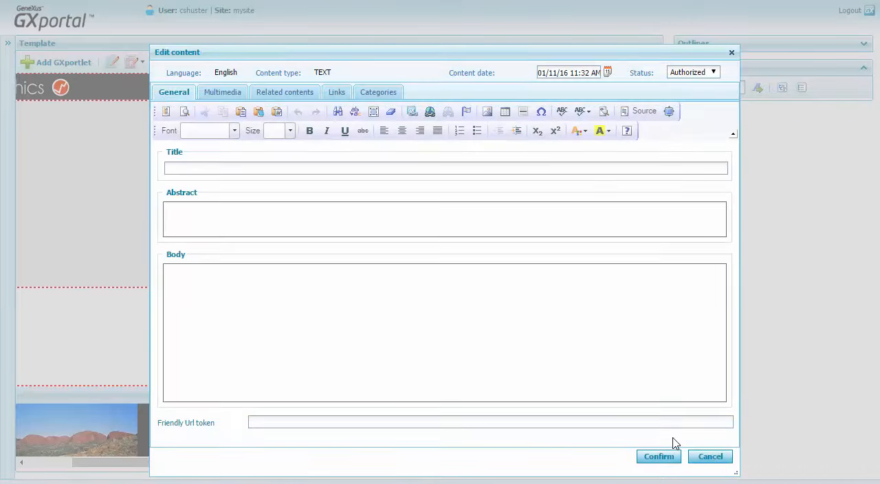
{"action": "key", "text": "alt+Tab"}
- Copy the contact section's description, address, phone, fax and e-mail lines from footer_contents.txt into the content's body
{"action": "key", "text": "alt+Tab"}
{"action": "left_click", "coordinate": [332, 165]}
{"action": "type", "text": "Contact"}
{"action": "left_click", "coordinate": [291, 280]}
{"action": "key", "text": "alt+Tab"}
{"action": "left_click_drag", "start_coordinate": [10, 236], "coordinate": [127, 314]}
{"action": "key", "text": "ctrl+c"}
{"action": "key", "text": "alt+Tab"}
{"action": "key", "text": "ctrl+v"}
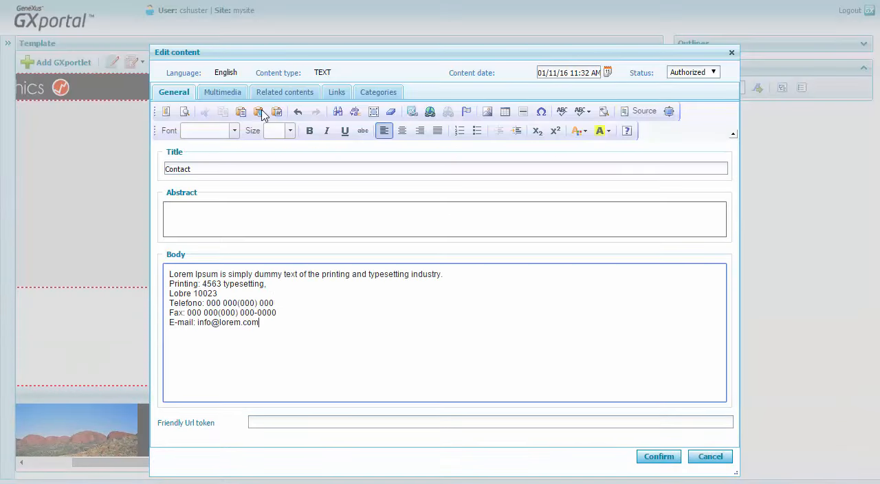
- Attach the Footer3 image to the Contact content and confirm its publication in the sector
{"action": "left_click", "coordinate": [221, 94]}
{"action": "left_click", "coordinate": [195, 132]}
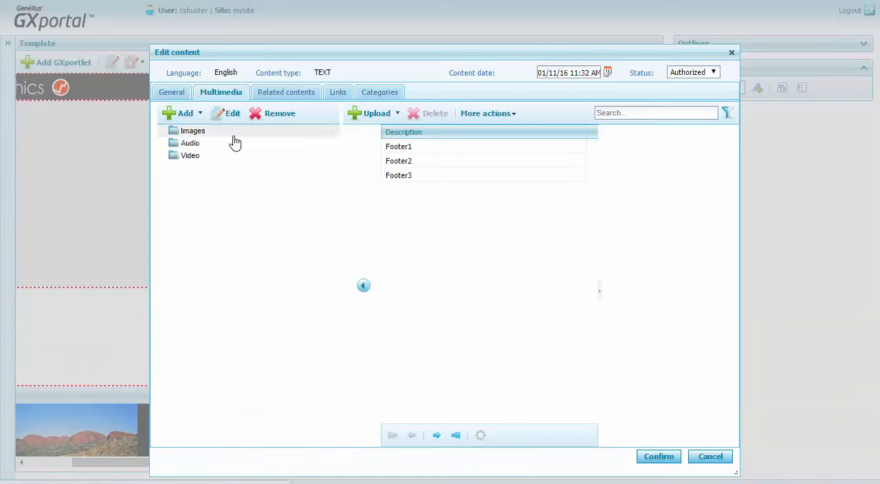
{"action": "left_click", "coordinate": [399, 177]}
{"action": "left_click", "coordinate": [163, 131]}
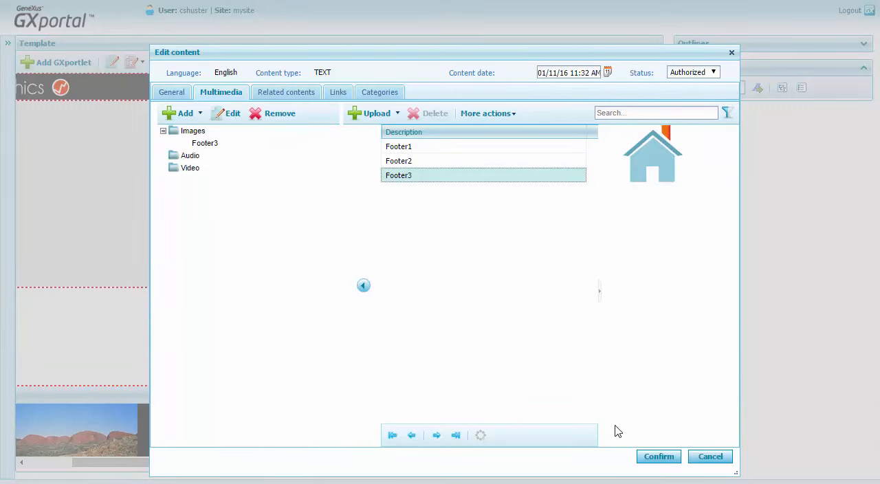
{"action": "left_click", "coordinate": [660, 457]}
{"action": "left_click", "coordinate": [663, 461]}
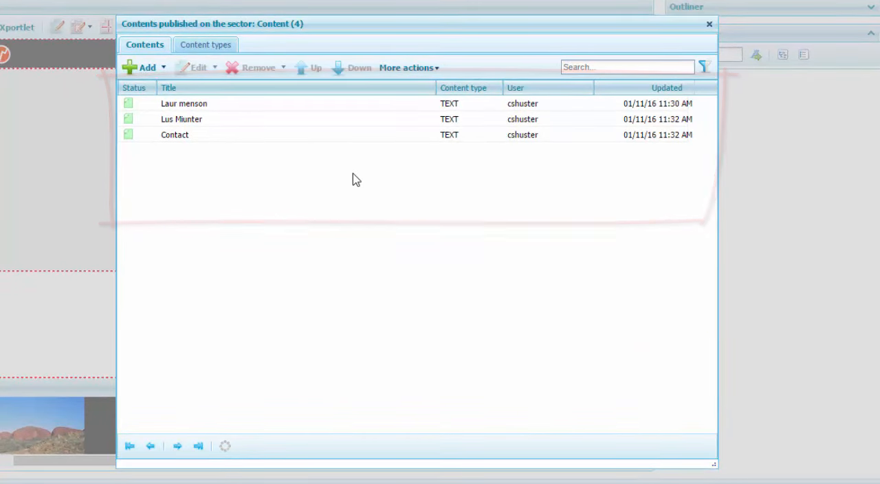
{"action": "left_click", "coordinate": [163, 67]}
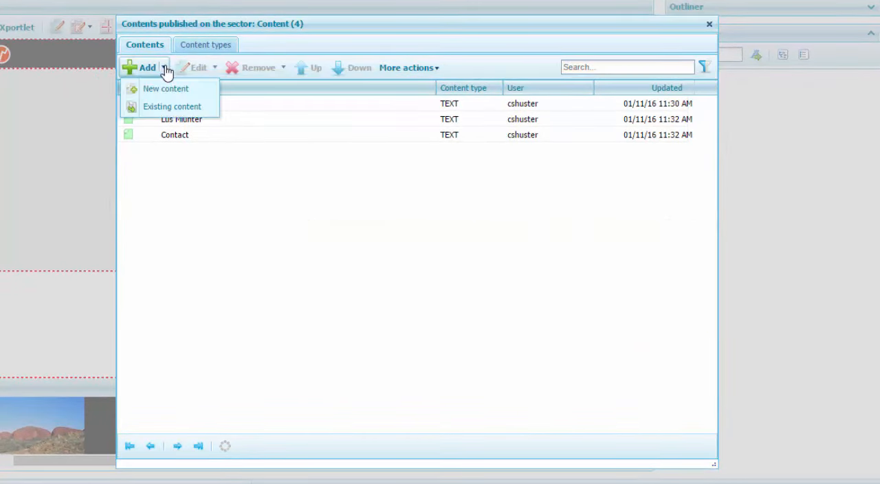
{"action": "left_click", "coordinate": [236, 119]}
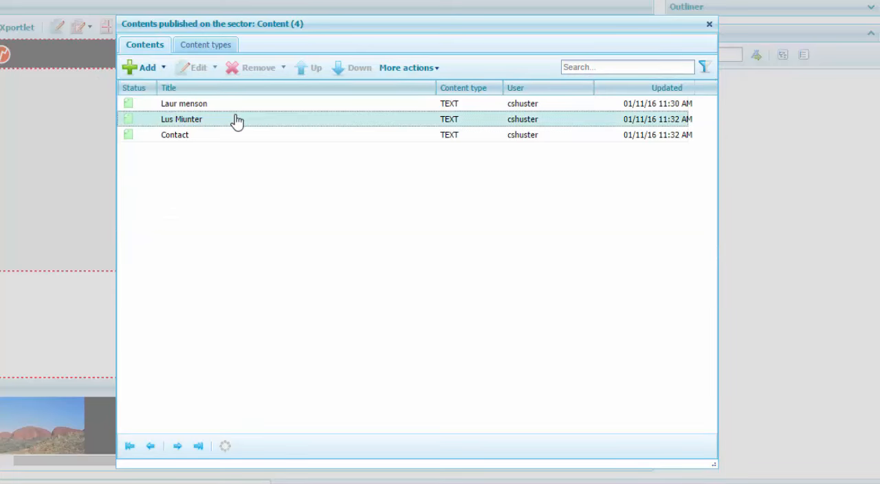
{"action": "left_click", "coordinate": [281, 68]}
{"action": "left_click", "coordinate": [287, 160]}
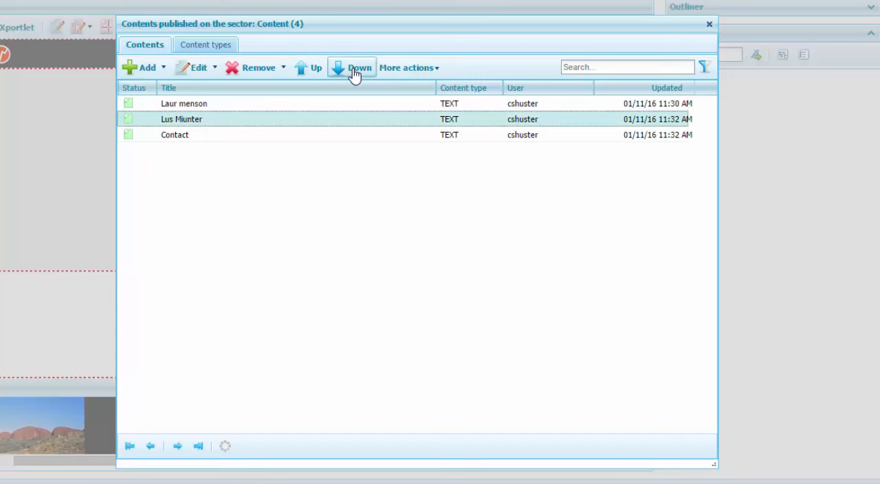
{"action": "left_click", "coordinate": [433, 68]}
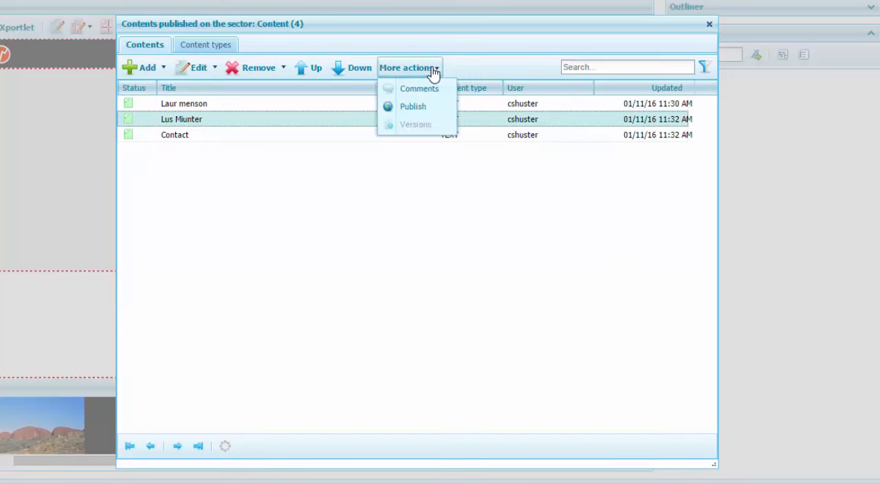
{"action": "left_click", "coordinate": [473, 163]}
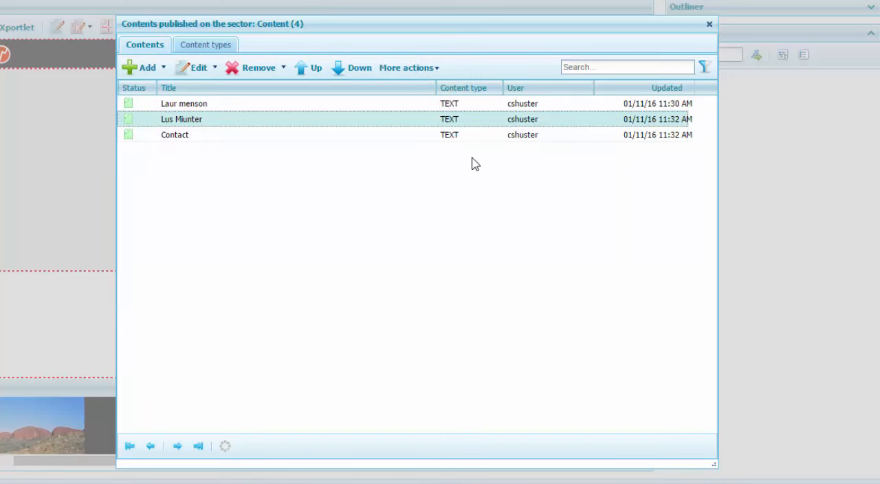
- Close the sector's contents list, check the footer in the template and expand the Content options of the start menu
{"action": "left_click", "coordinate": [709, 24]}
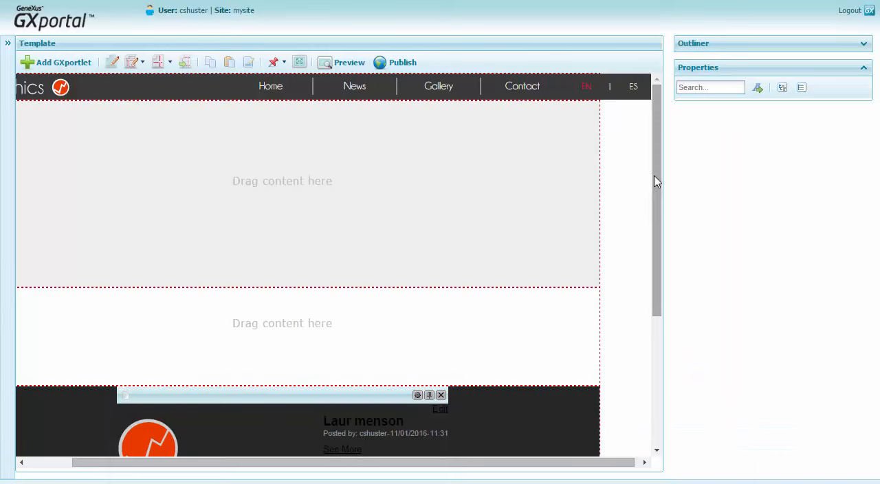
{"action": "left_click_drag", "start_coordinate": [657, 180], "coordinate": [651, 295]}
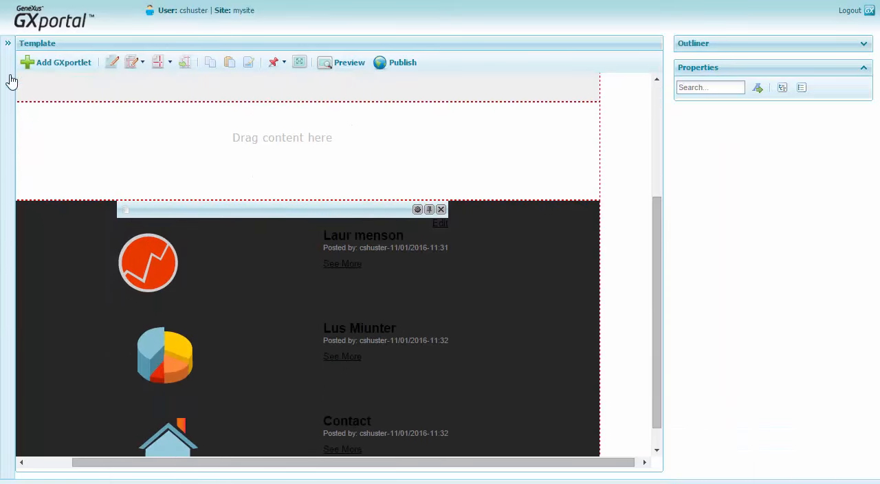
{"action": "left_click", "coordinate": [7, 44]}
{"action": "left_click", "coordinate": [14, 115]}
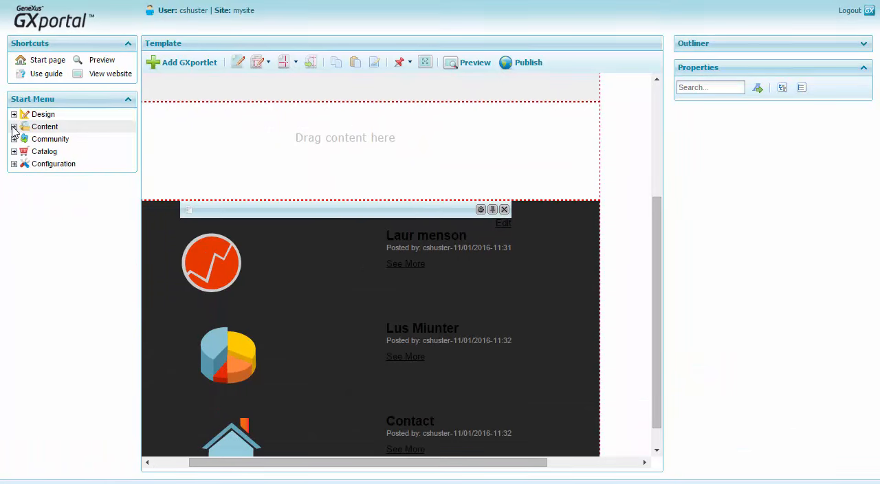
{"action": "left_click", "coordinate": [14, 126]}
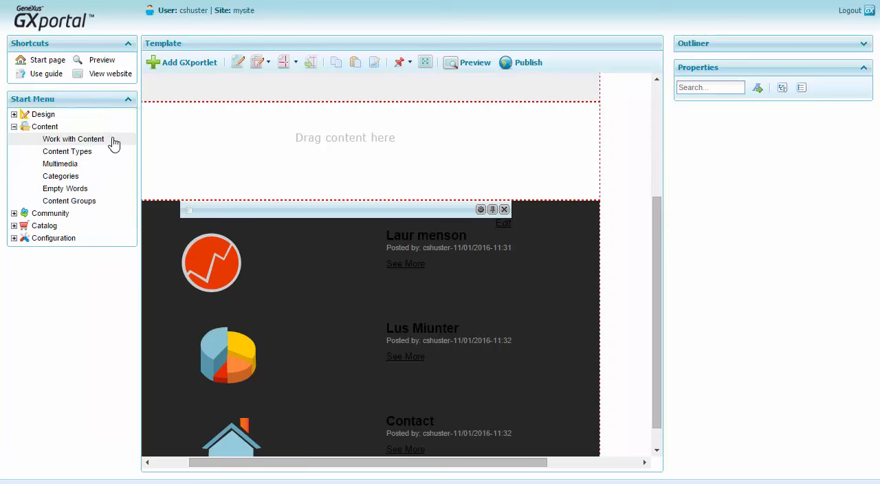
- Select the footer's content GXportlet and make more room for its properties by hiding the start menu
{"action": "left_click", "coordinate": [328, 212]}
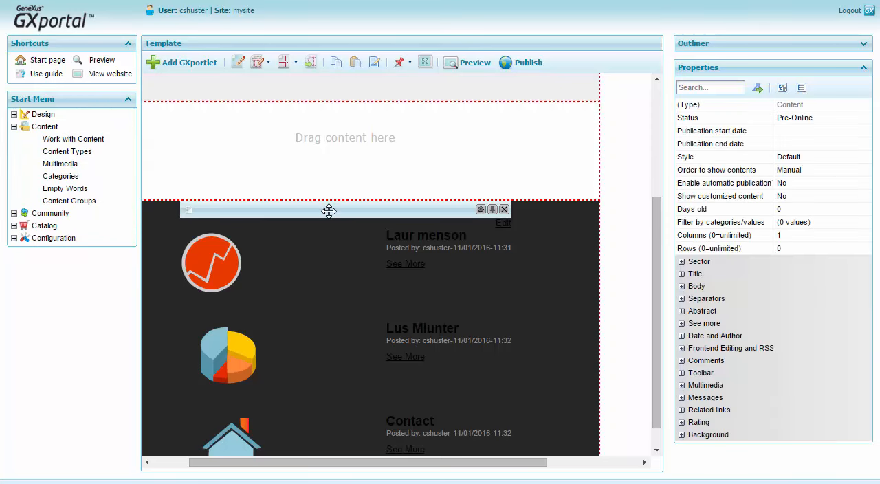
{"action": "left_click", "coordinate": [138, 212]}
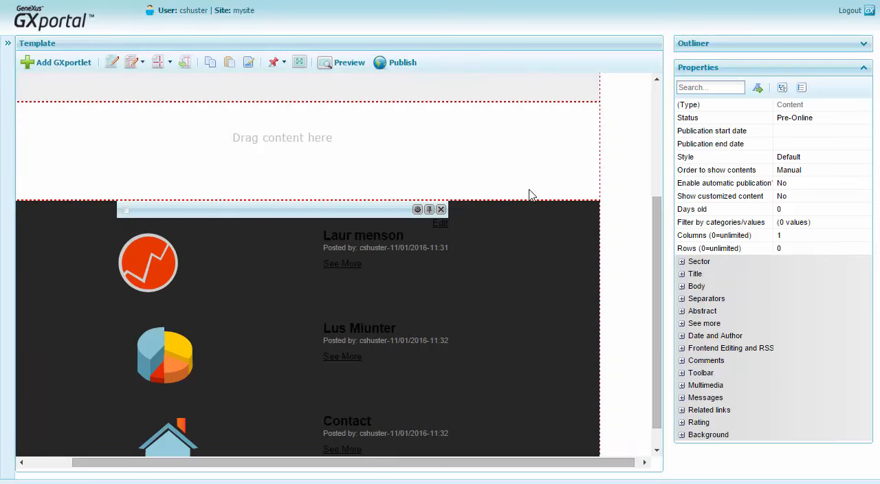
{"action": "left_click_drag", "start_coordinate": [670, 208], "coordinate": [573, 202]}
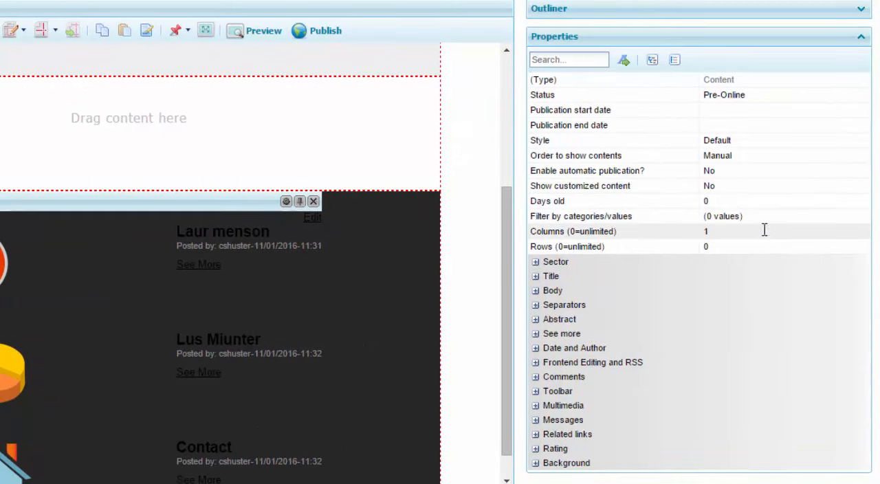
- Set the content GXportlet's number of columns to 0 (unlimited)
{"action": "left_click", "coordinate": [767, 231]}
{"action": "left_click", "coordinate": [862, 232]}
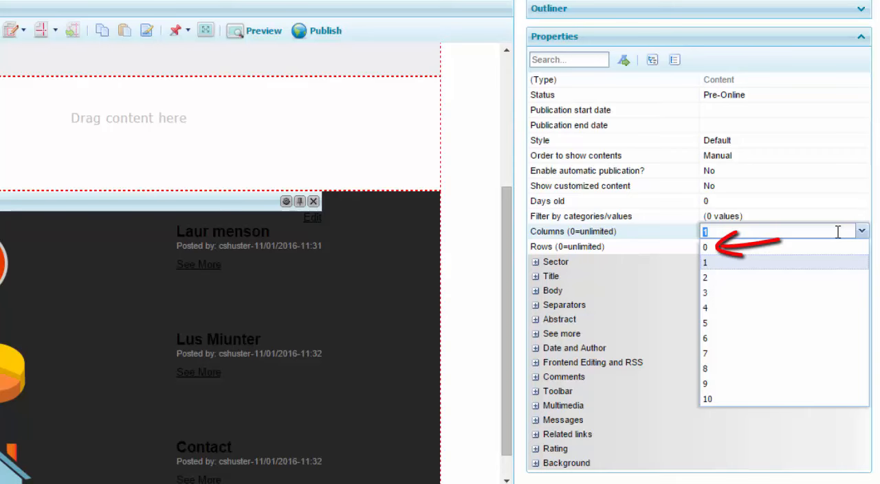
{"action": "left_click", "coordinate": [773, 249]}
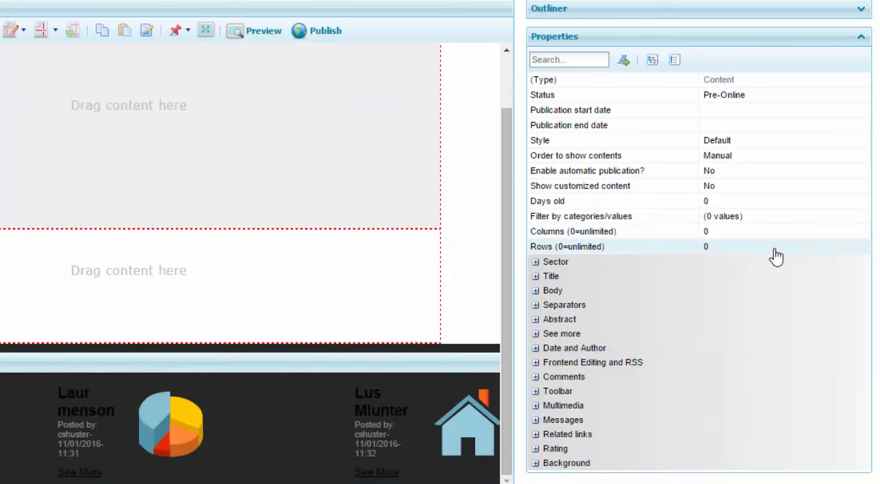
- Set the width in the GXportlet's Sector properties to 1004
{"action": "left_click", "coordinate": [536, 262]}
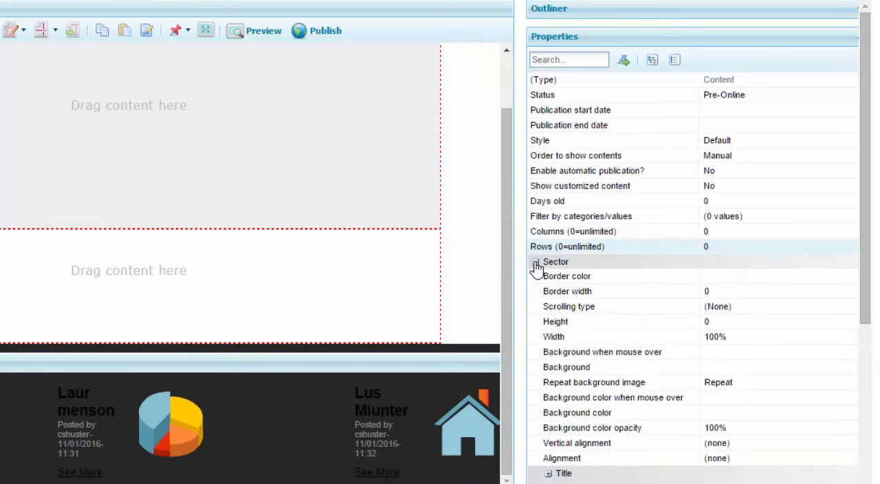
{"action": "left_click", "coordinate": [827, 336]}
{"action": "type", "text": "1"}
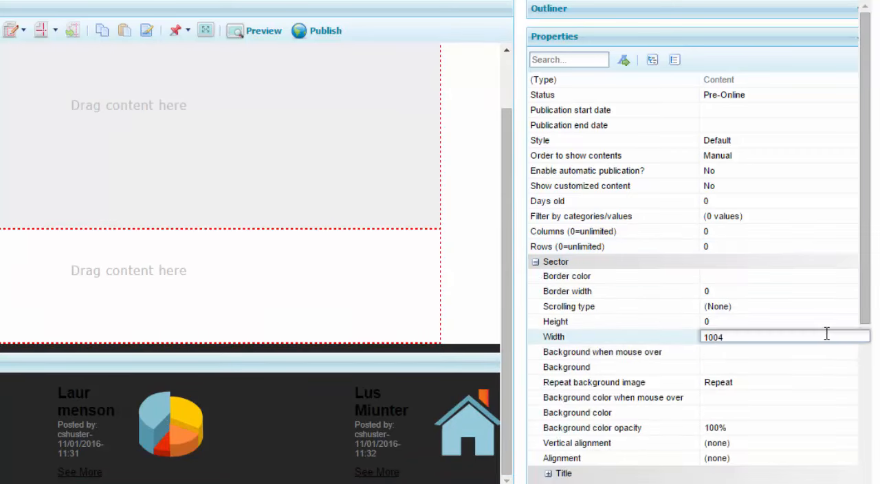
{"action": "key", "text": "Return"}
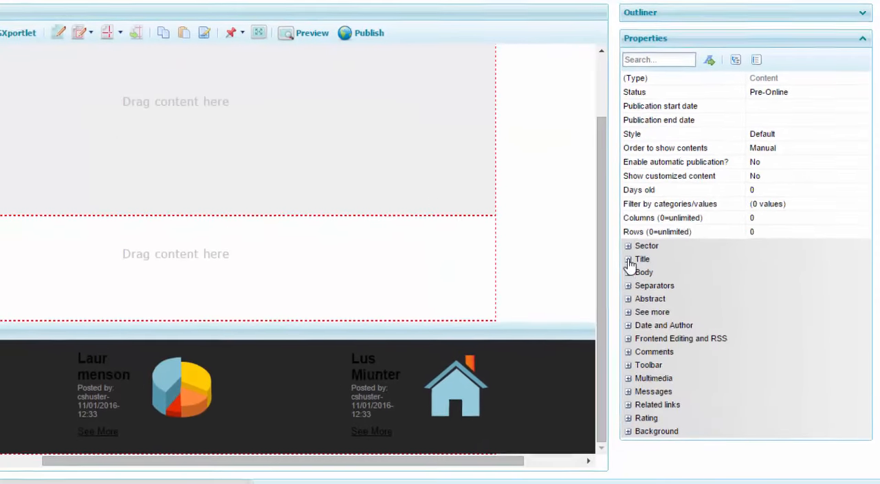
- Set the font color of the contents' titles to "DDDBDB - Menu option - mouseover"
{"action": "left_click", "coordinate": [622, 253]}
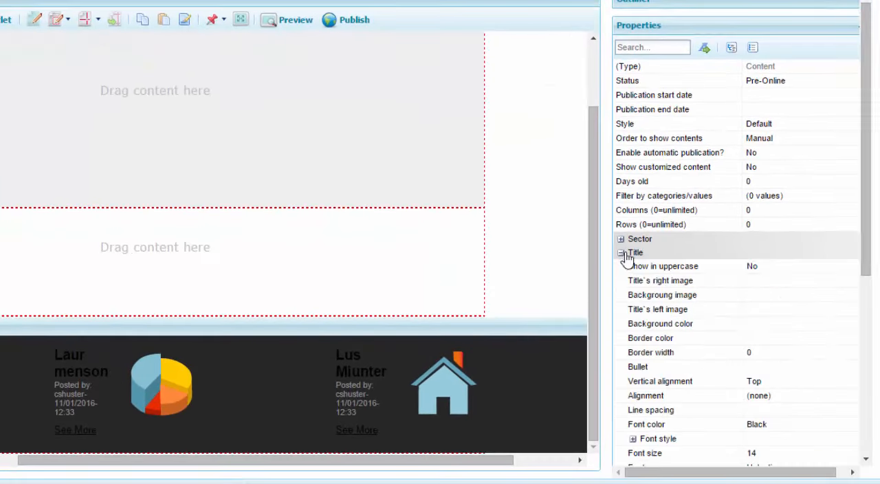
{"action": "left_click_drag", "start_coordinate": [864, 247], "coordinate": [871, 331]}
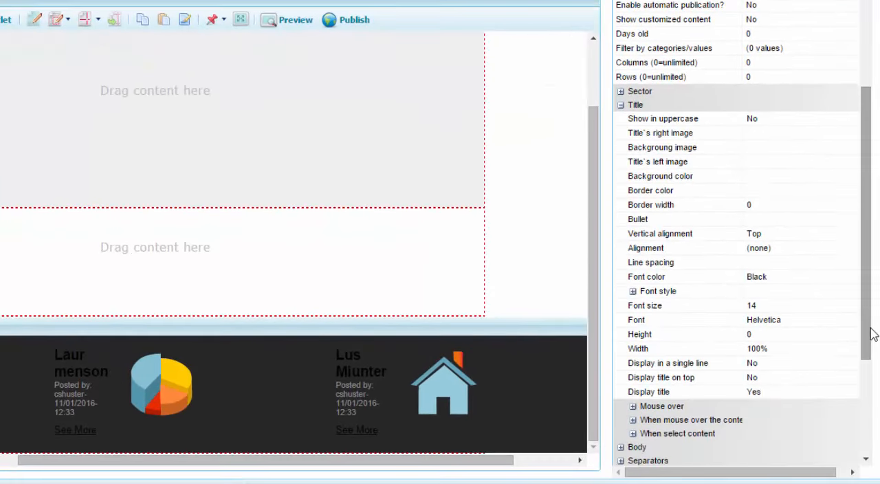
{"action": "left_click", "coordinate": [829, 280]}
{"action": "left_click", "coordinate": [865, 276]}
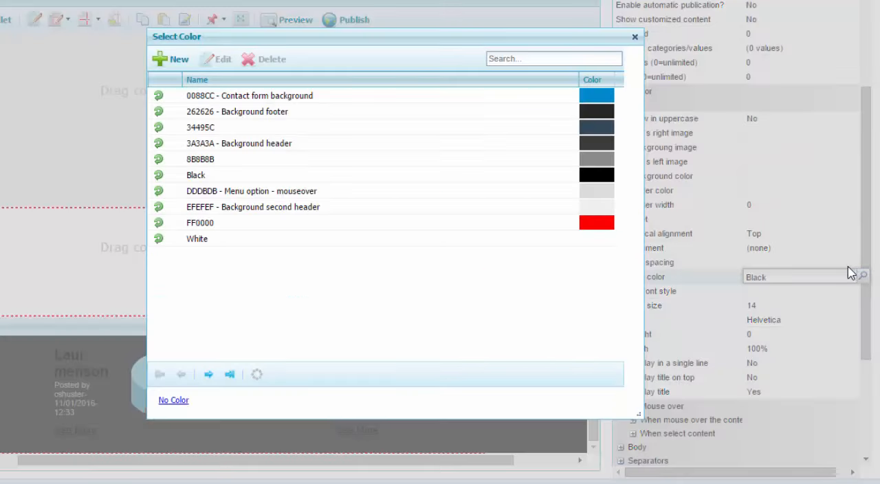
{"action": "left_click", "coordinate": [159, 191]}
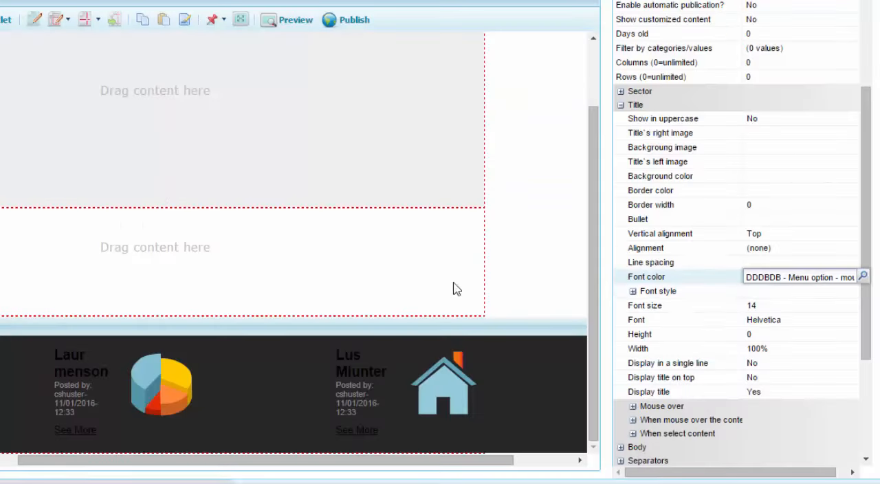
{"action": "left_click", "coordinate": [780, 292]}
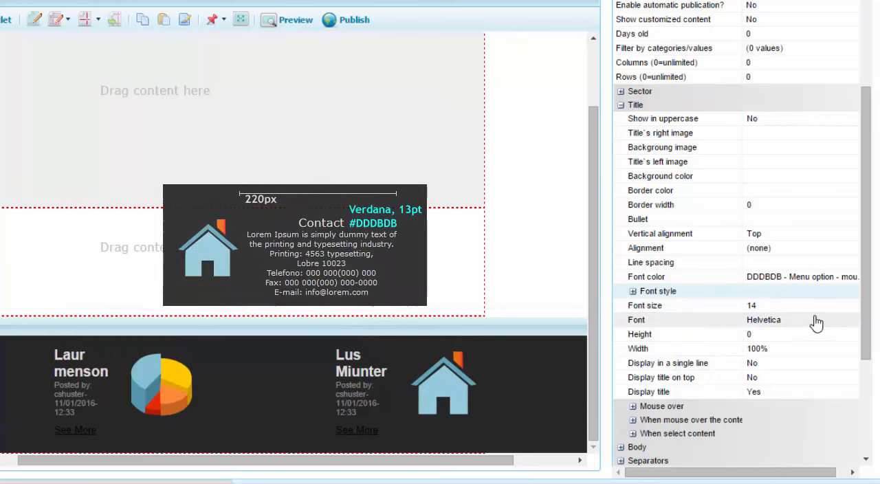
- Set the font of the contents' titles to Verdana with a font size of 13
{"action": "left_click", "coordinate": [817, 321]}
{"action": "left_click", "coordinate": [863, 321]}
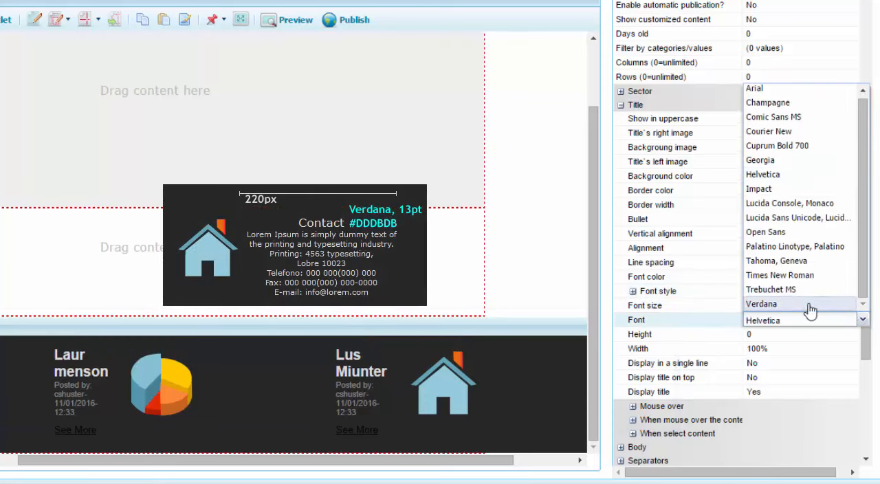
{"action": "left_click", "coordinate": [810, 305]}
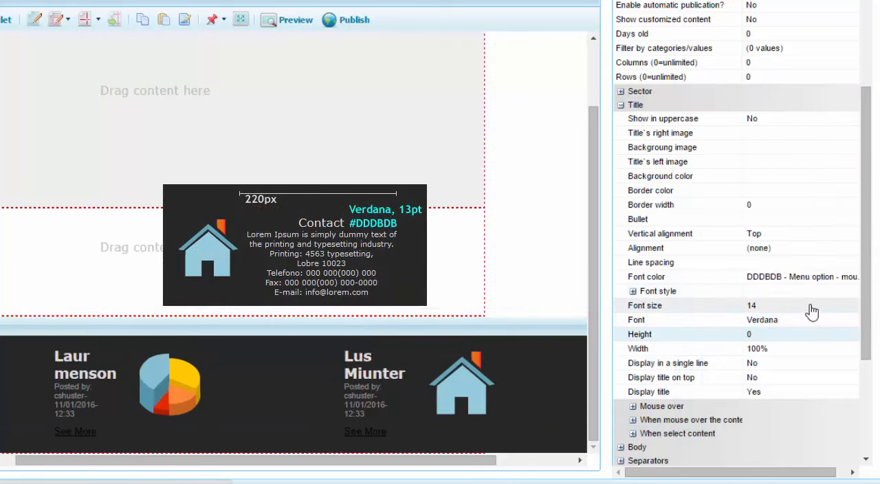
{"action": "left_click", "coordinate": [812, 311]}
{"action": "left_click", "coordinate": [863, 306]}
{"action": "left_click", "coordinate": [815, 205]}
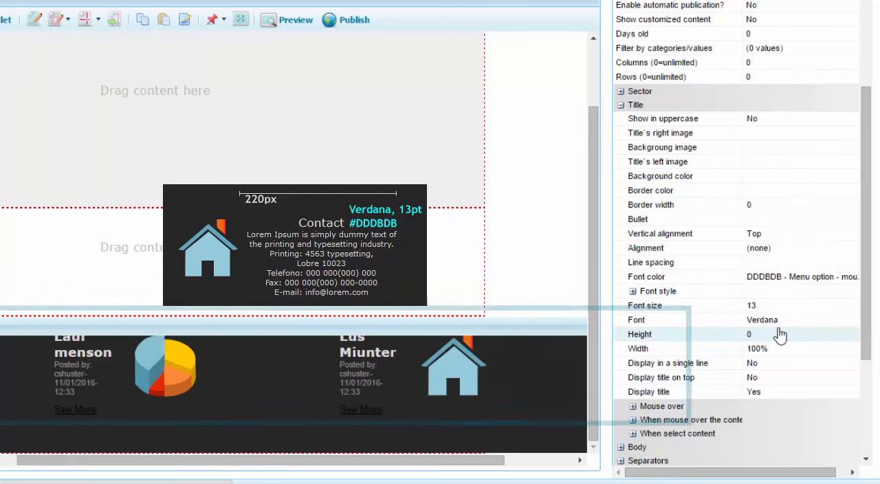
- Turn off bold in the font style of the contents' titles
{"action": "left_click", "coordinate": [634, 291]}
{"action": "left_click", "coordinate": [835, 305]}
{"action": "left_click", "coordinate": [842, 306]}
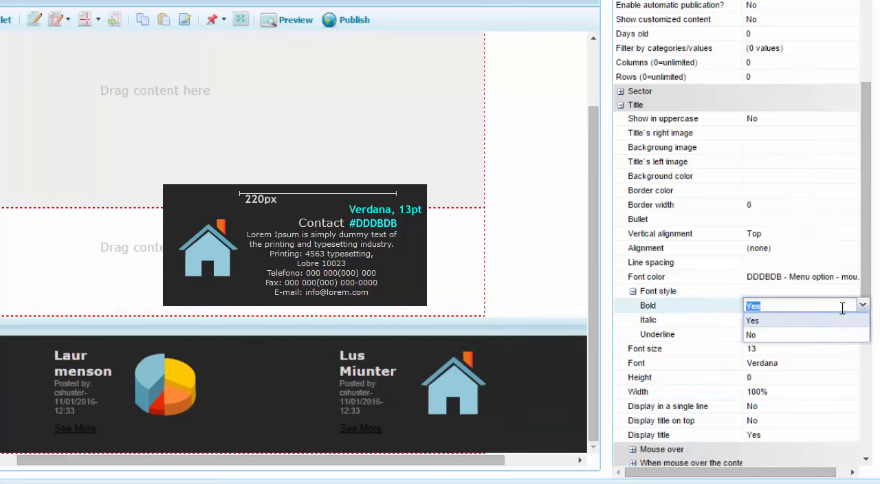
{"action": "left_click", "coordinate": [818, 335]}
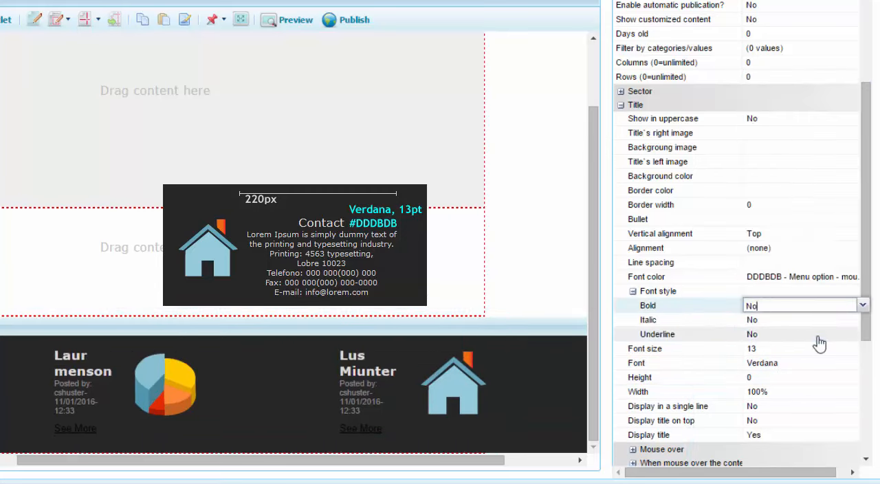
- Set the width of the contents' titles to 220 and their alignment to Center
{"action": "left_click", "coordinate": [811, 392]}
{"action": "type", "text": "220"}
{"action": "key", "text": "Return"}
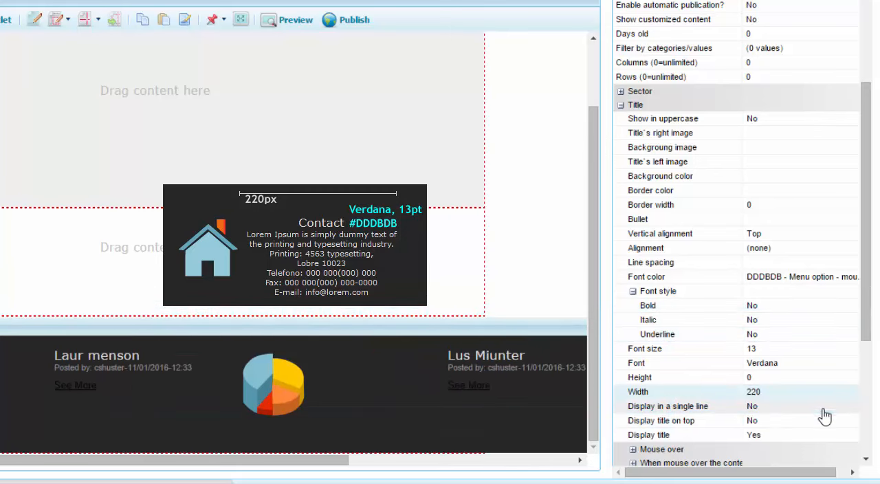
{"action": "left_click", "coordinate": [839, 248]}
{"action": "left_click", "coordinate": [861, 248]}
{"action": "left_click", "coordinate": [833, 299]}
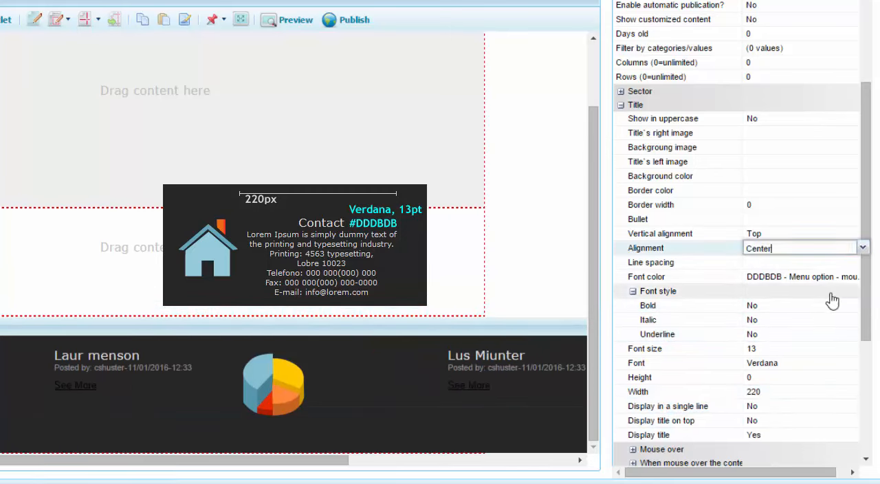
{"action": "left_click", "coordinate": [825, 297]}
- Set the contents' titles to display in a single line
{"action": "left_click_drag", "start_coordinate": [864, 328], "coordinate": [863, 358]}
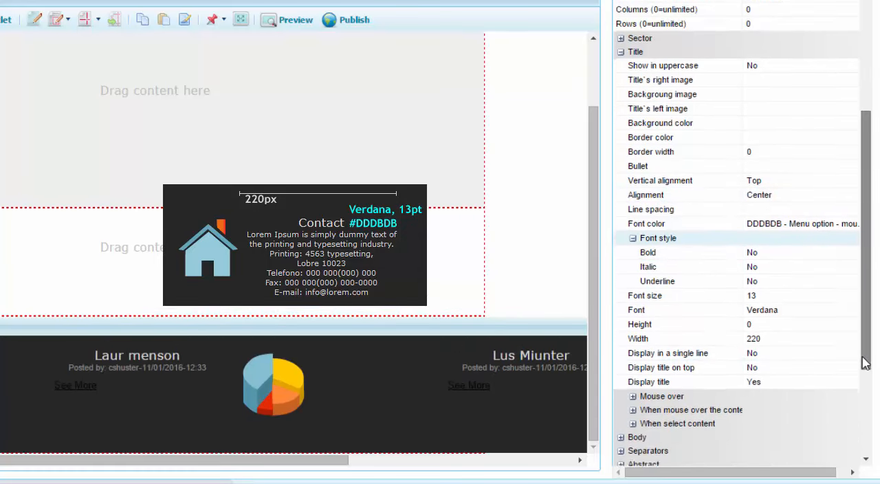
{"action": "left_click", "coordinate": [846, 324]}
{"action": "left_click", "coordinate": [845, 326]}
{"action": "left_click", "coordinate": [796, 340]}
{"action": "left_click", "coordinate": [795, 341]}
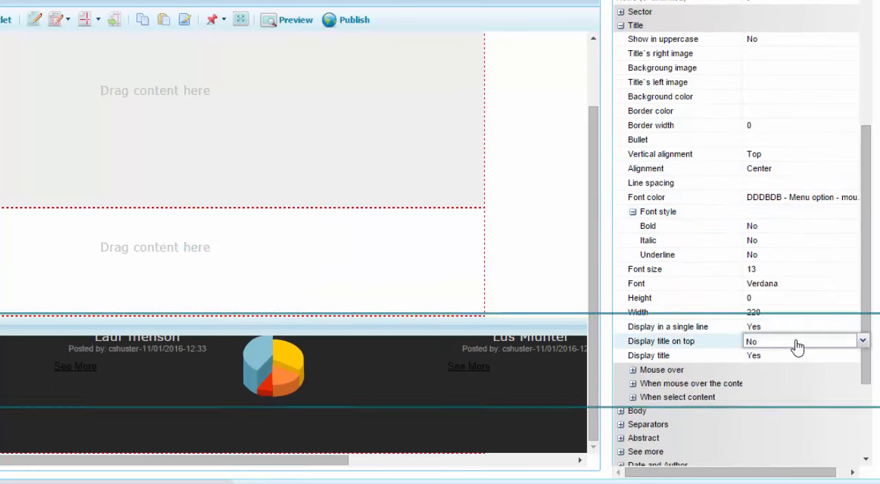
- Enable displaying the body of the contents in the footer's content GXportlet
{"action": "left_click_drag", "start_coordinate": [868, 318], "coordinate": [872, 259]}
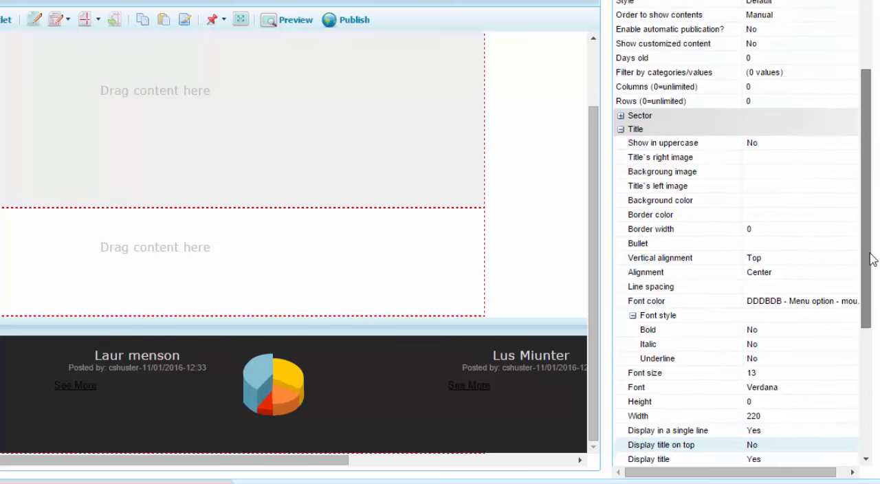
{"action": "left_click", "coordinate": [621, 131]}
{"action": "left_click", "coordinate": [621, 269]}
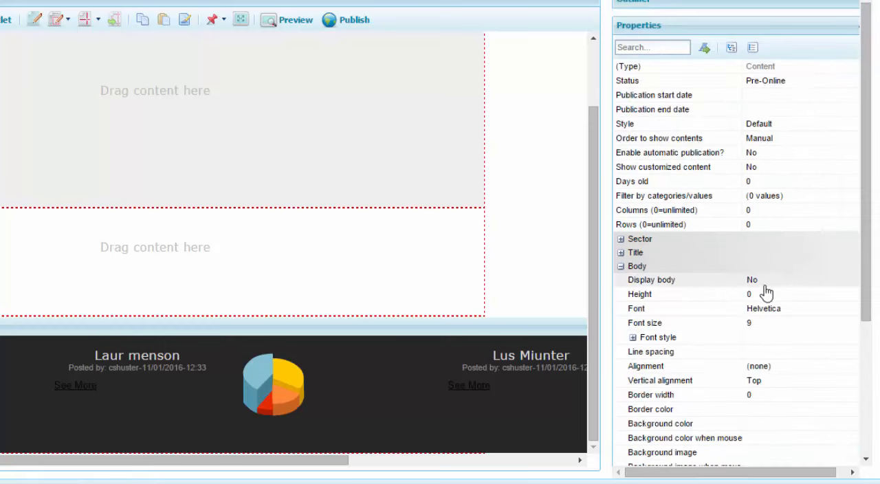
{"action": "left_click", "coordinate": [817, 277]}
{"action": "left_click", "coordinate": [865, 279]}
{"action": "left_click", "coordinate": [827, 293]}
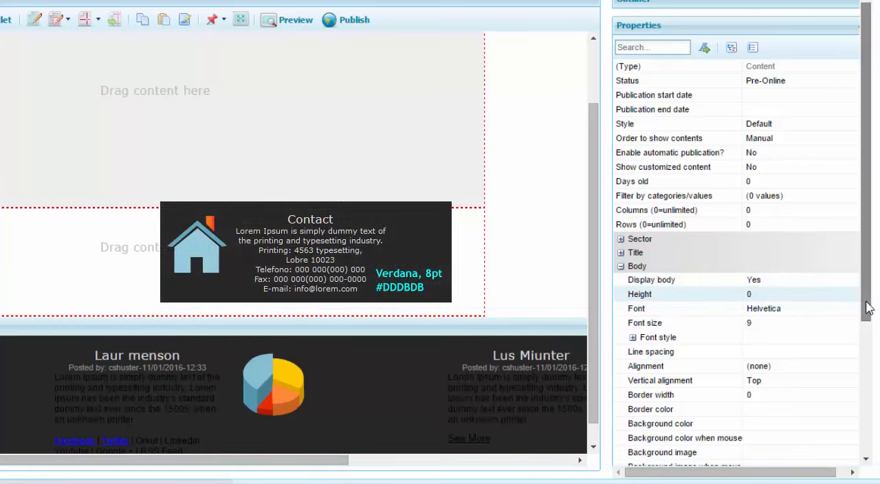
- Format the contents' body text as Verdana, size 8, with the font color "DDDBDB - Menu option - mouseover"
{"action": "left_click_drag", "start_coordinate": [865, 305], "coordinate": [868, 353]}
{"action": "left_click", "coordinate": [798, 231]}
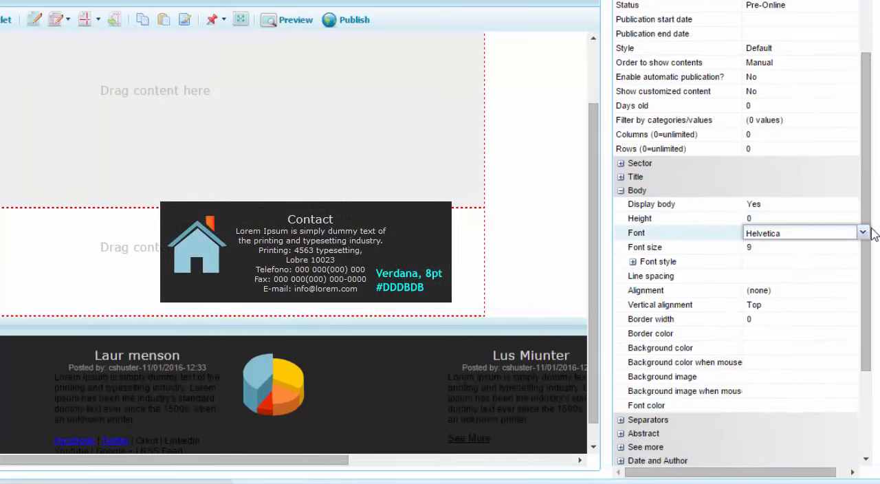
{"action": "left_click", "coordinate": [863, 233]}
{"action": "left_click", "coordinate": [784, 463]}
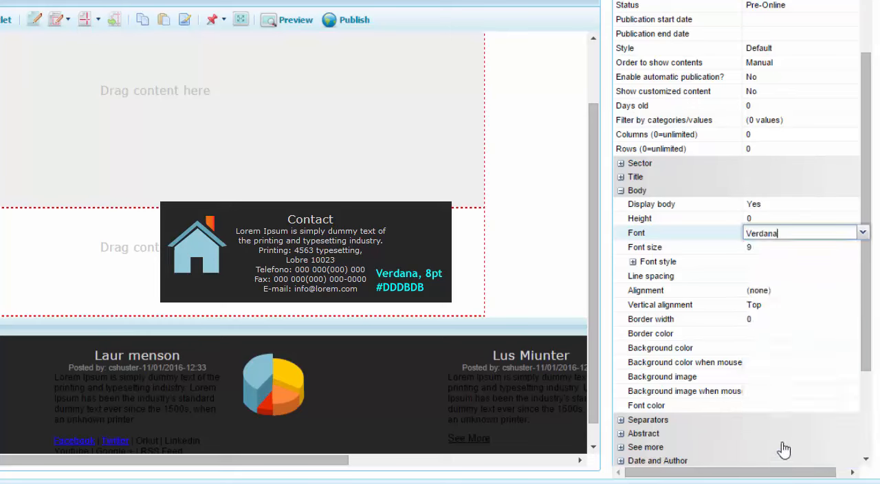
{"action": "left_click", "coordinate": [810, 249]}
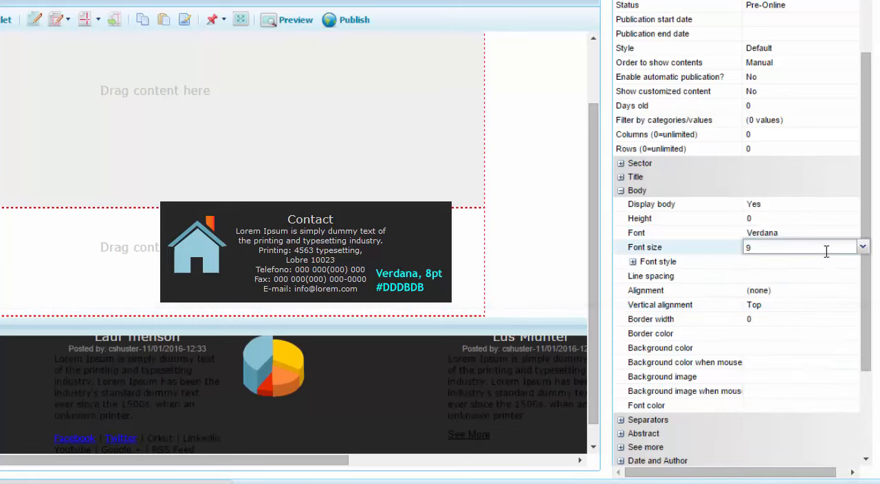
{"action": "left_click", "coordinate": [866, 249]}
{"action": "left_click", "coordinate": [796, 309]}
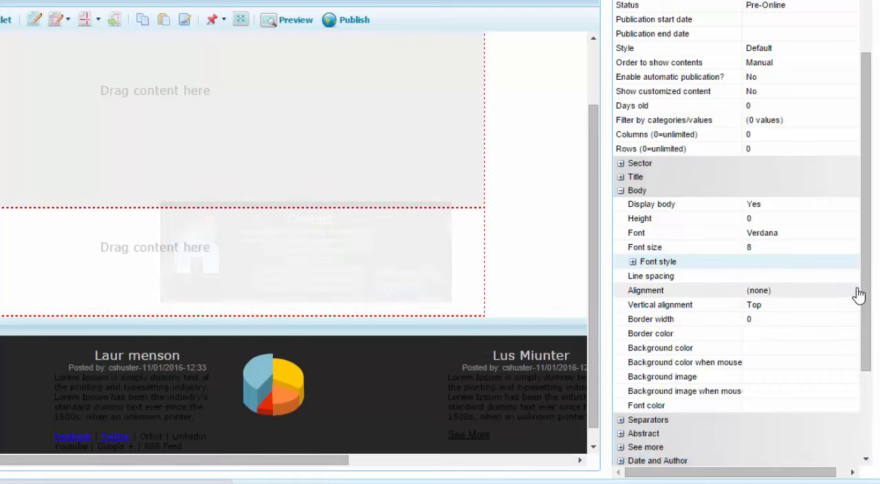
{"action": "left_click", "coordinate": [811, 406]}
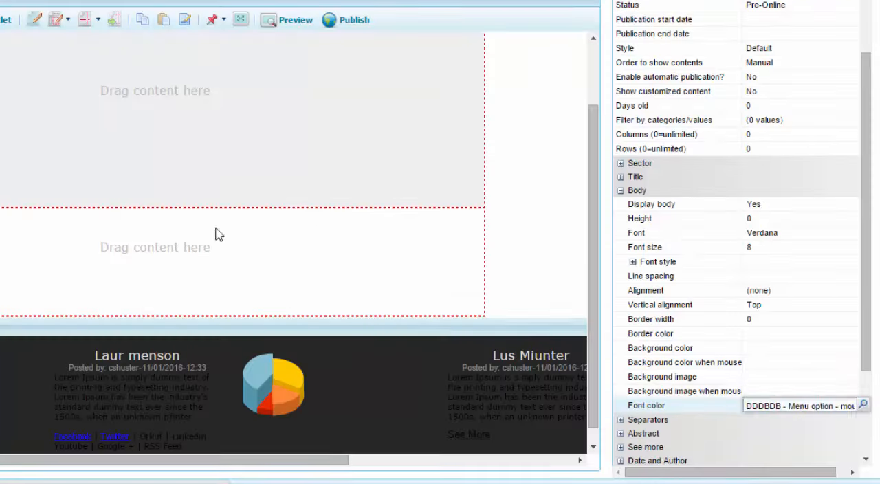
{"action": "left_click", "coordinate": [220, 191]}
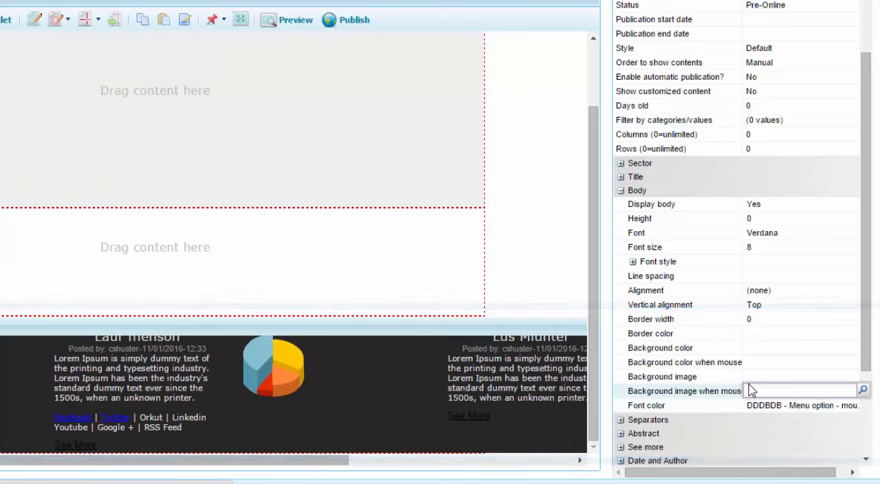
- Set the alignment of the contents' body text to Center and preview the template
{"action": "left_click", "coordinate": [835, 294]}
{"action": "left_click", "coordinate": [862, 290]}
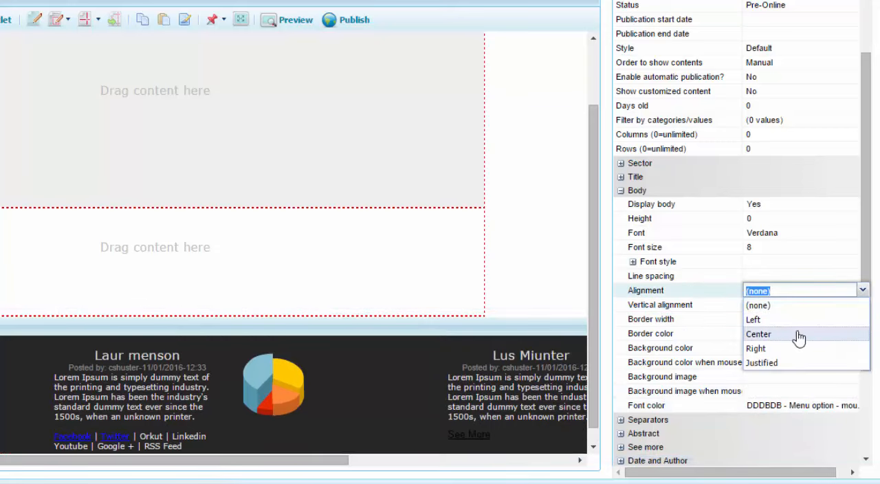
{"action": "left_click", "coordinate": [798, 335]}
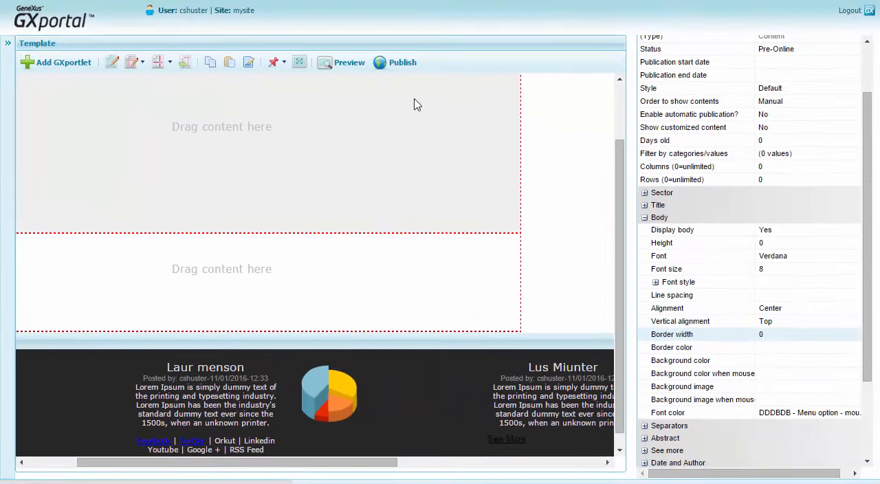
{"action": "left_click", "coordinate": [344, 63]}
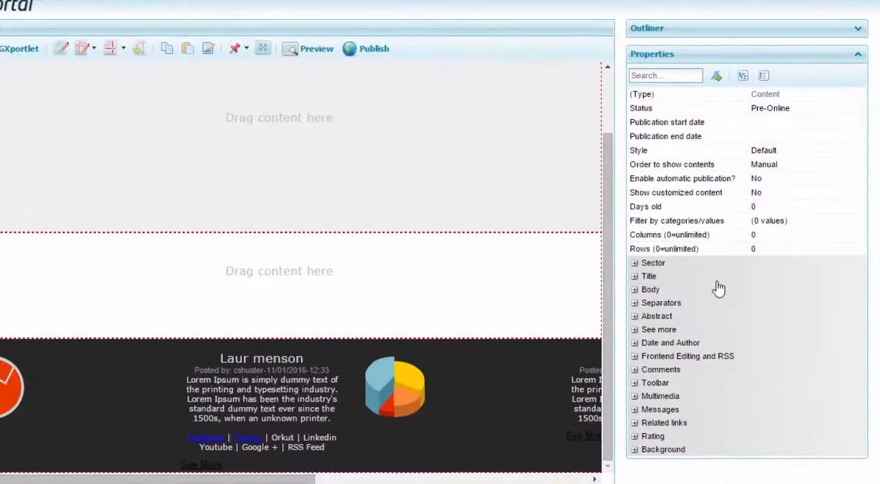
- Set the minimum image width to 120 in the GXportlet's Multimedia image properties
{"action": "left_click", "coordinate": [631, 400]}
{"action": "double_click", "coordinate": [781, 416]}
{"action": "scroll", "coordinate": [791, 440], "scroll_direction": "down", "scroll_amount": 6}
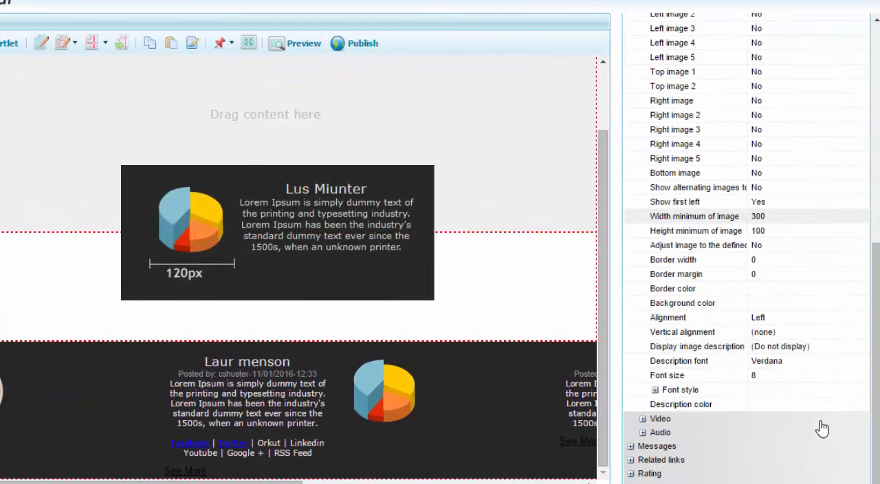
{"action": "left_click", "coordinate": [758, 215]}
{"action": "type", "text": "120"}
{"action": "key", "text": "Return"}
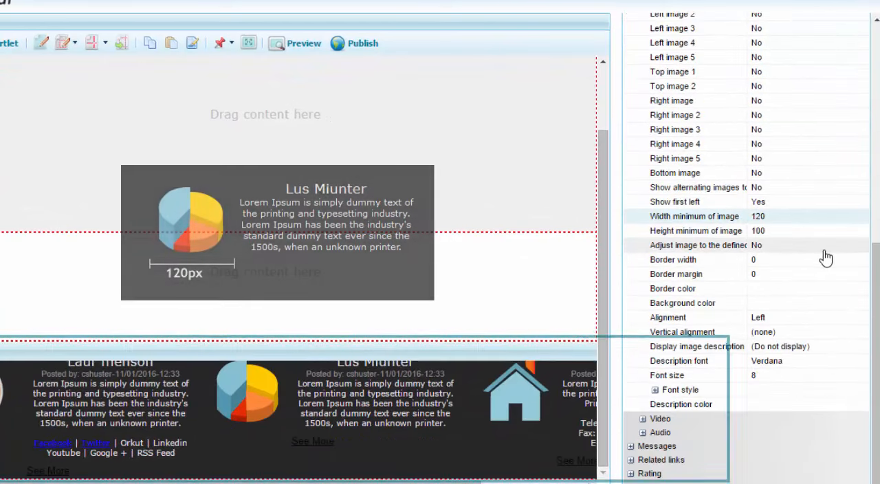
- Set the date and author's display relative to the title to "(Do not display)"
{"action": "left_click_drag", "start_coordinate": [877, 282], "coordinate": [878, 159]}
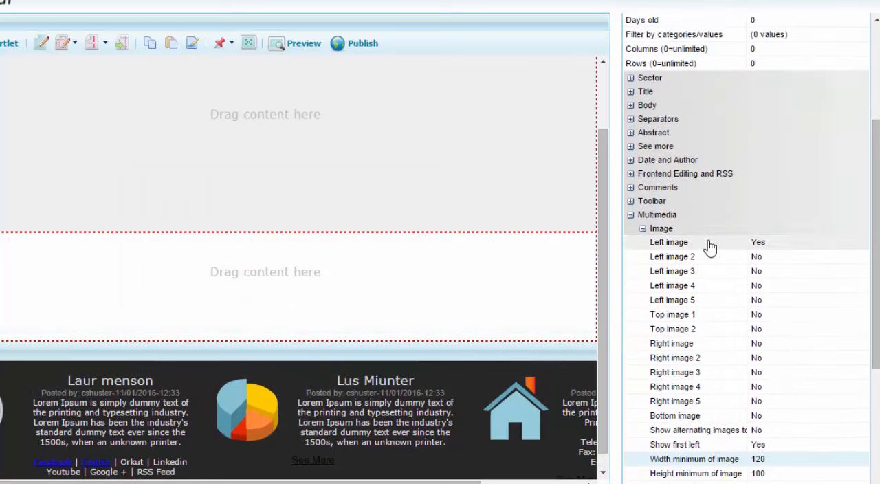
{"action": "left_click", "coordinate": [631, 213]}
{"action": "left_click", "coordinate": [631, 346]}
{"action": "left_click", "coordinate": [859, 359]}
{"action": "left_click", "coordinate": [835, 375]}
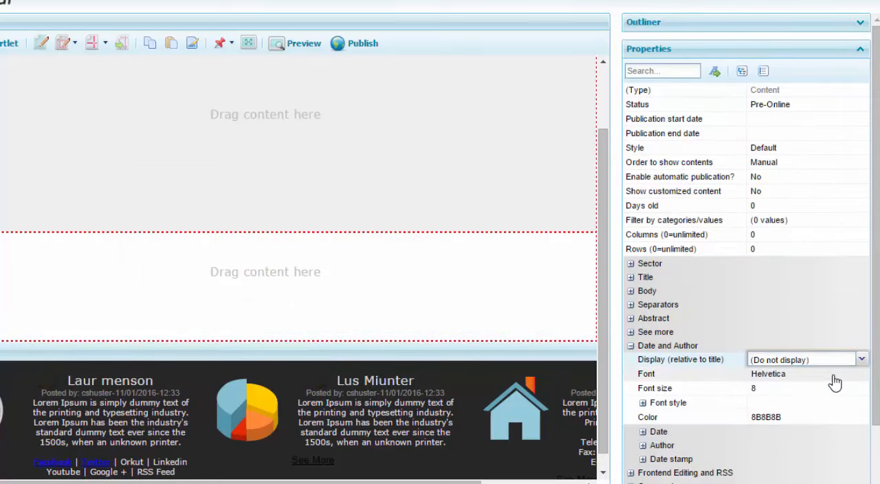
{"action": "left_click", "coordinate": [833, 376]}
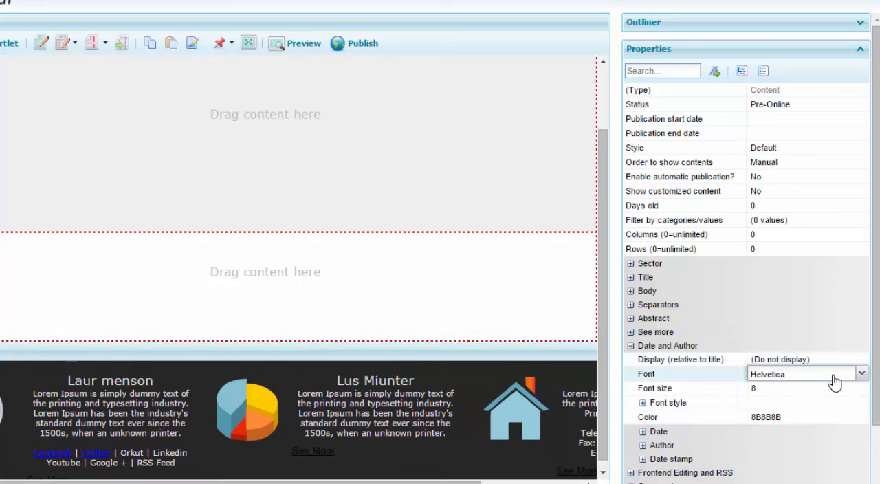
- Turn off displaying the See More link at the bottom of the contents
{"action": "left_click", "coordinate": [632, 345]}
{"action": "left_click", "coordinate": [632, 332]}
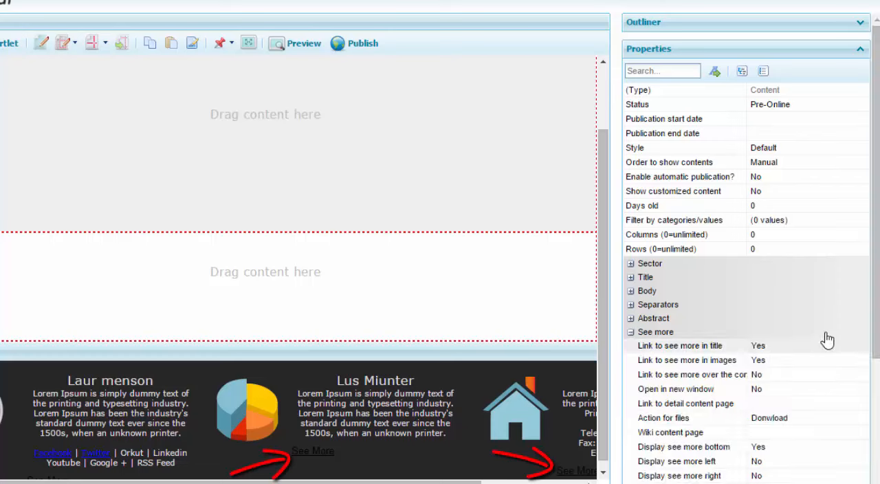
{"action": "scroll", "coordinate": [828, 282], "scroll_direction": "down", "scroll_amount": 3}
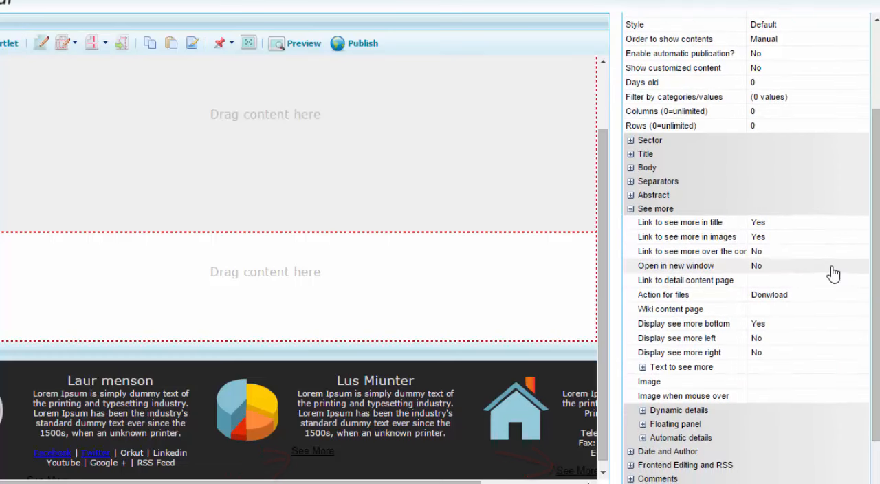
{"action": "left_click", "coordinate": [832, 324]}
{"action": "left_click", "coordinate": [860, 323]}
{"action": "left_click", "coordinate": [829, 351]}
{"action": "left_click", "coordinate": [825, 353]}
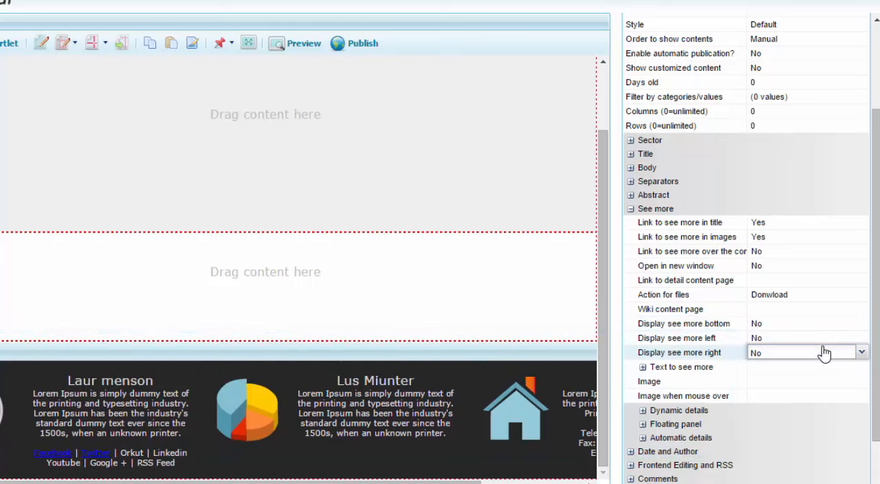
- Disable the see-more links in the contents' titles and images, and preview the template
{"action": "left_click", "coordinate": [831, 222]}
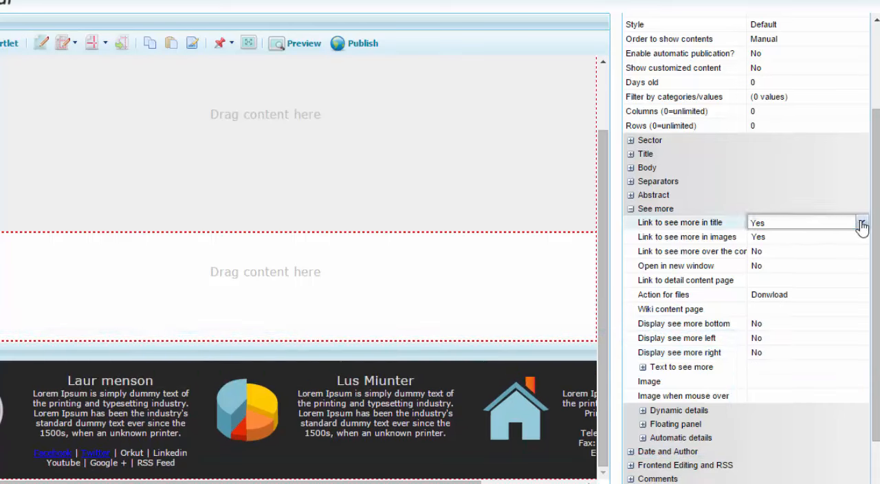
{"action": "left_click", "coordinate": [862, 224]}
{"action": "left_click", "coordinate": [835, 250]}
{"action": "left_click", "coordinate": [853, 236]}
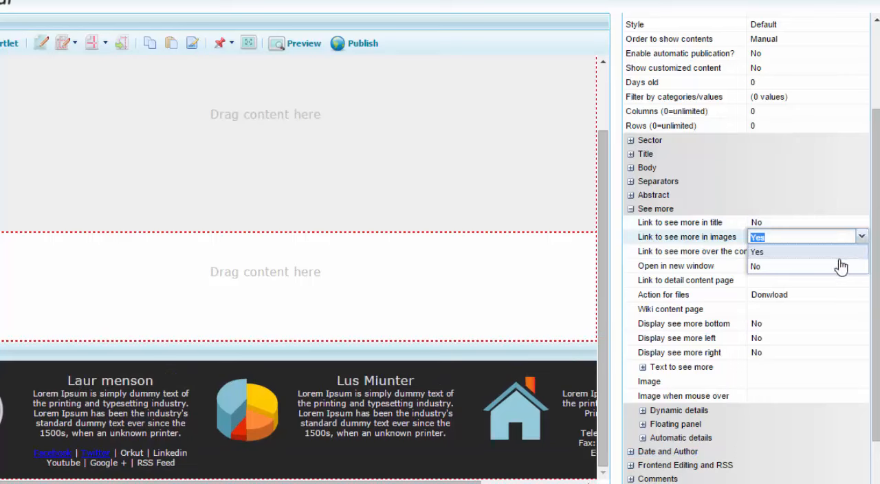
{"action": "left_click", "coordinate": [839, 259]}
{"action": "left_click", "coordinate": [840, 274]}
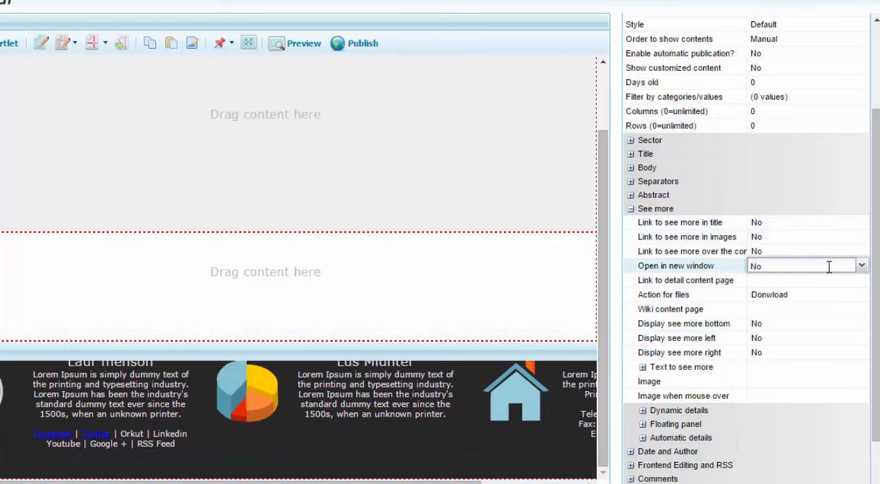
{"action": "left_click", "coordinate": [299, 61]}
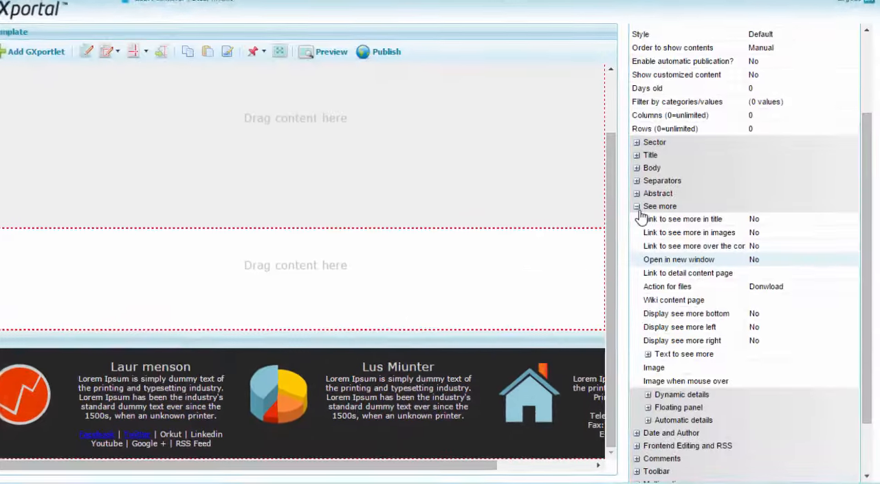
- Set the padding between horizontal contents to 40 in the content GXportlet's separators
{"action": "left_click", "coordinate": [620, 195]}
{"action": "left_click", "coordinate": [620, 290]}
{"action": "scroll", "coordinate": [713, 307], "scroll_direction": "down", "scroll_amount": 1}
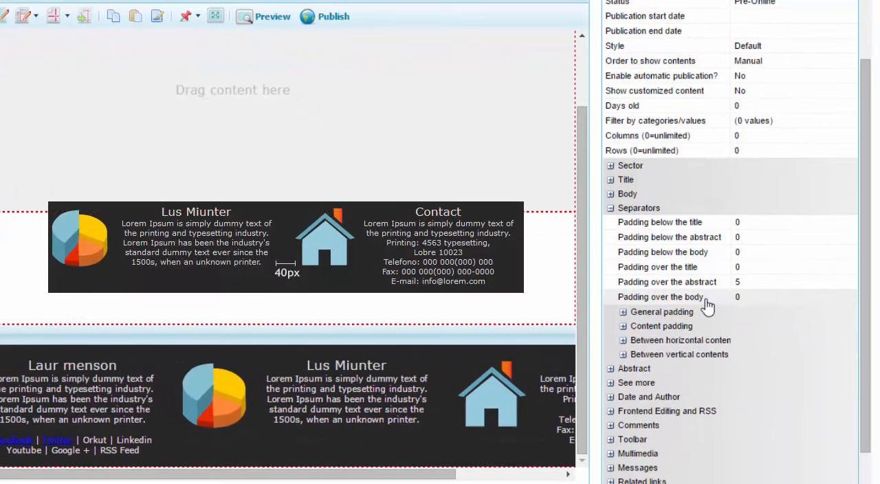
{"action": "scroll", "coordinate": [717, 319], "scroll_direction": "down", "scroll_amount": 1}
{"action": "left_click", "coordinate": [623, 309]}
{"action": "scroll", "coordinate": [629, 316], "scroll_direction": "down", "scroll_amount": 1}
{"action": "left_click", "coordinate": [735, 229]}
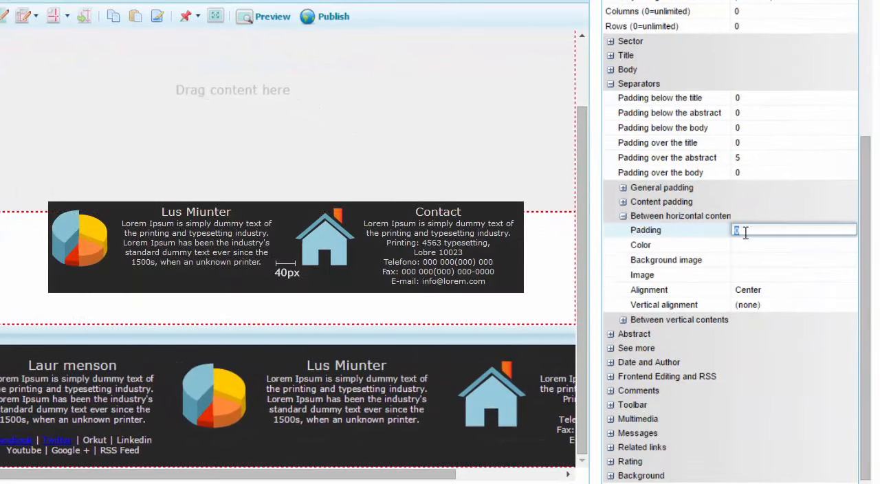
{"action": "type", "text": "40"}
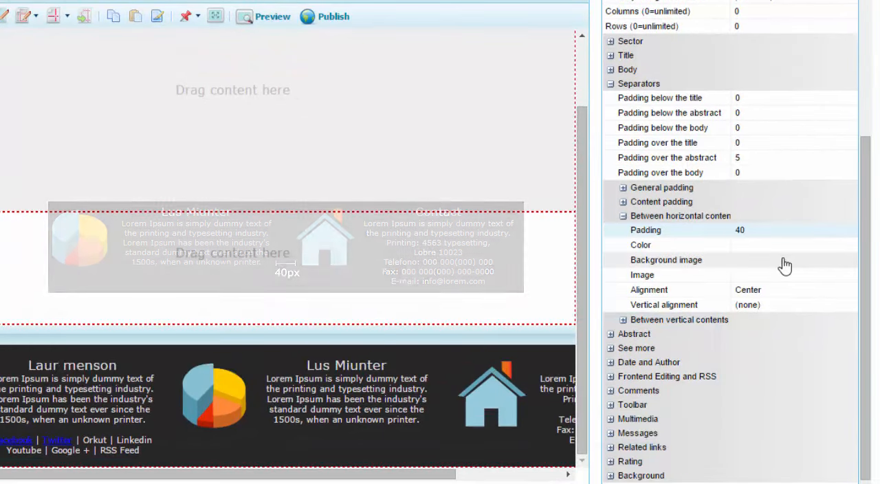
{"action": "left_click", "coordinate": [612, 83]}
- Set the general toolbar to "(No display)" in the GXportlet's frontend editing and RSS properties, and preview the template
{"action": "left_click", "coordinate": [627, 343]}
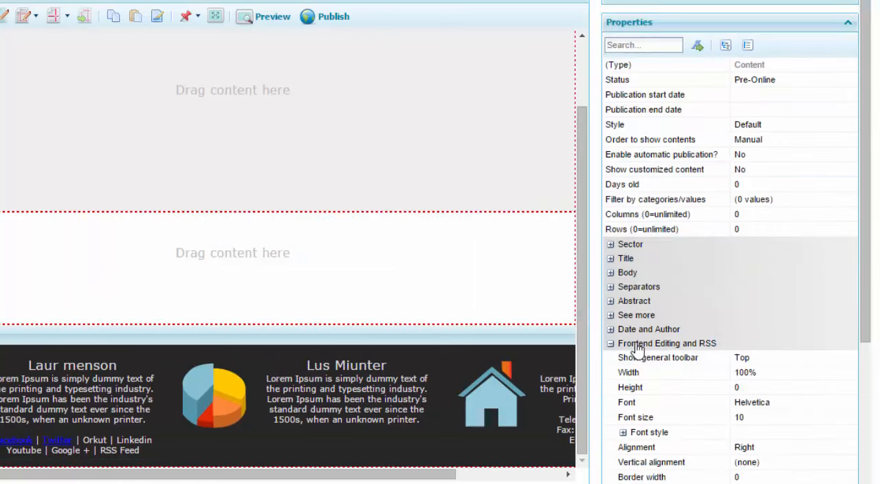
{"action": "scroll", "coordinate": [854, 341], "scroll_direction": "down", "scroll_amount": 5}
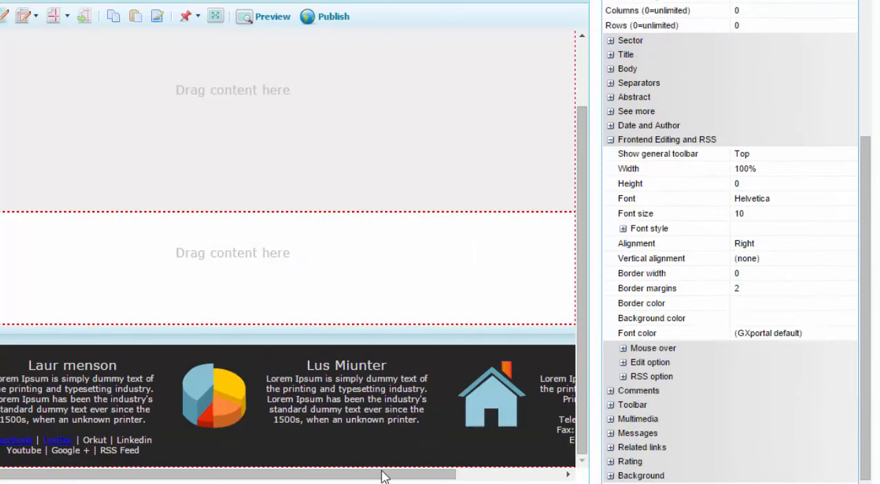
{"action": "left_click_drag", "start_coordinate": [385, 475], "coordinate": [496, 474]}
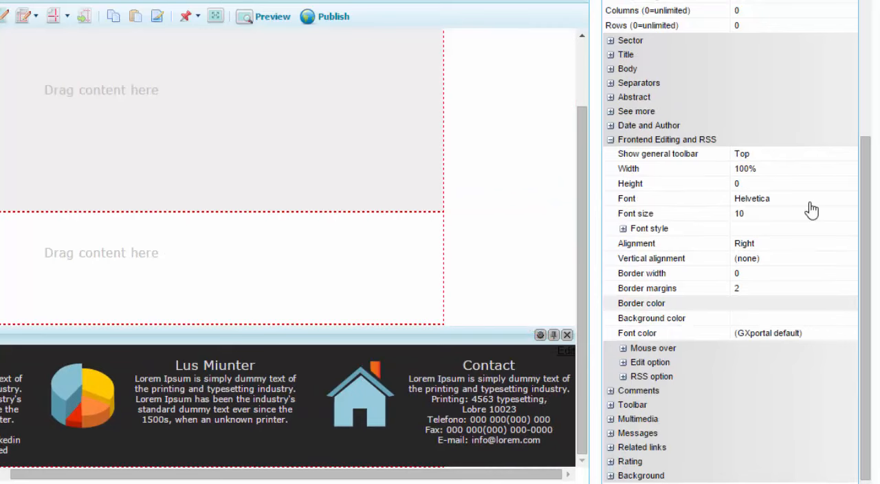
{"action": "left_click", "coordinate": [849, 157]}
{"action": "left_click", "coordinate": [849, 157]}
{"action": "left_click", "coordinate": [832, 173]}
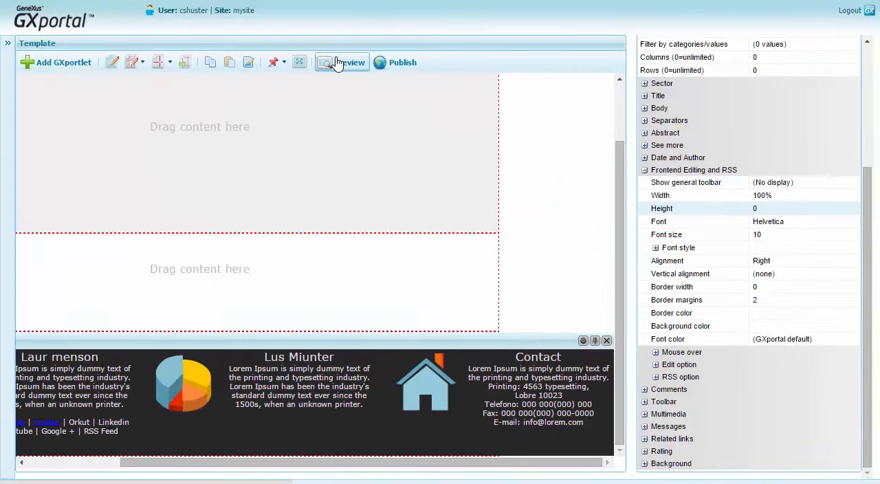
{"action": "left_click", "coordinate": [341, 63]}
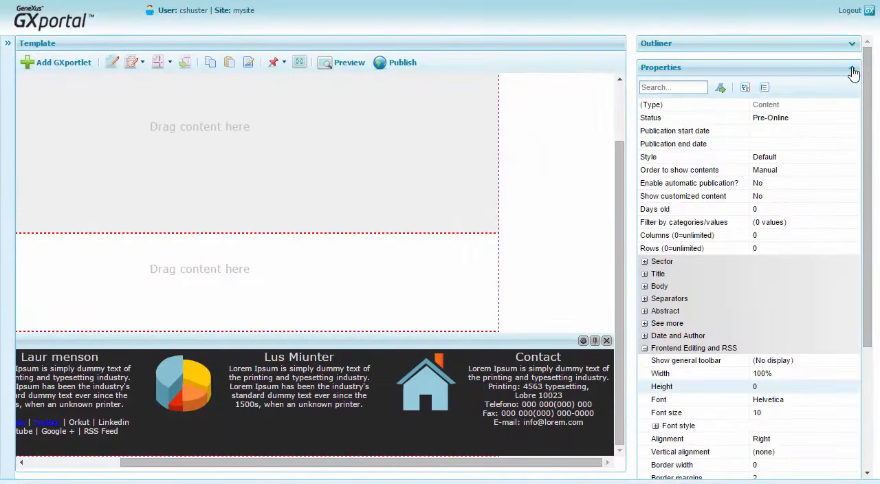
- Set the vertical alignment of the Footer 2 region to Middle
{"action": "left_click", "coordinate": [853, 70]}
{"action": "left_click", "coordinate": [852, 44]}
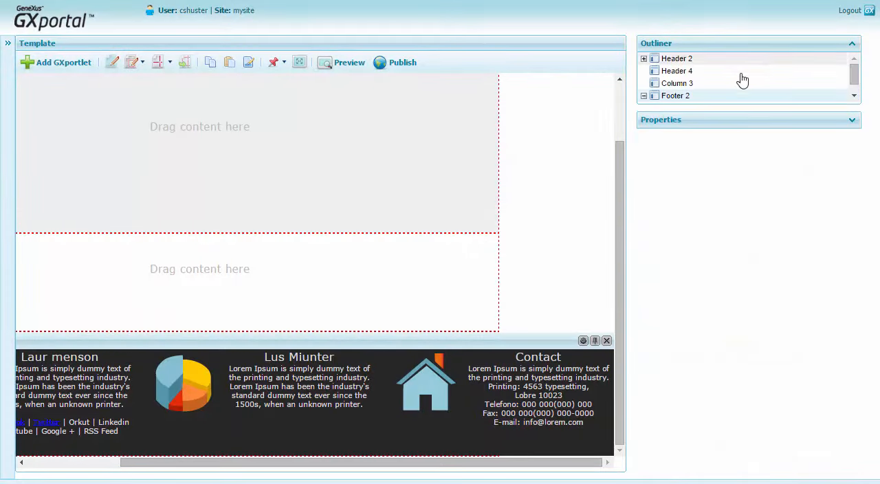
{"action": "left_click_drag", "start_coordinate": [855, 76], "coordinate": [856, 87]}
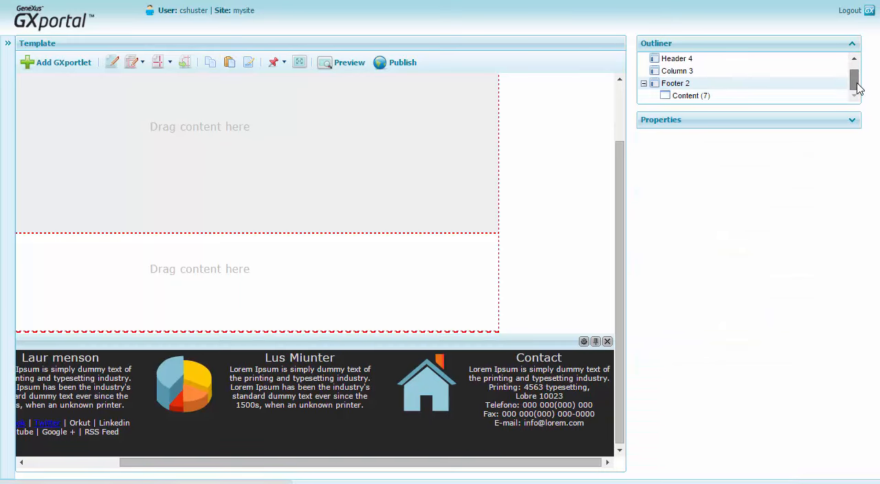
{"action": "left_click_drag", "start_coordinate": [552, 463], "coordinate": [379, 464]}
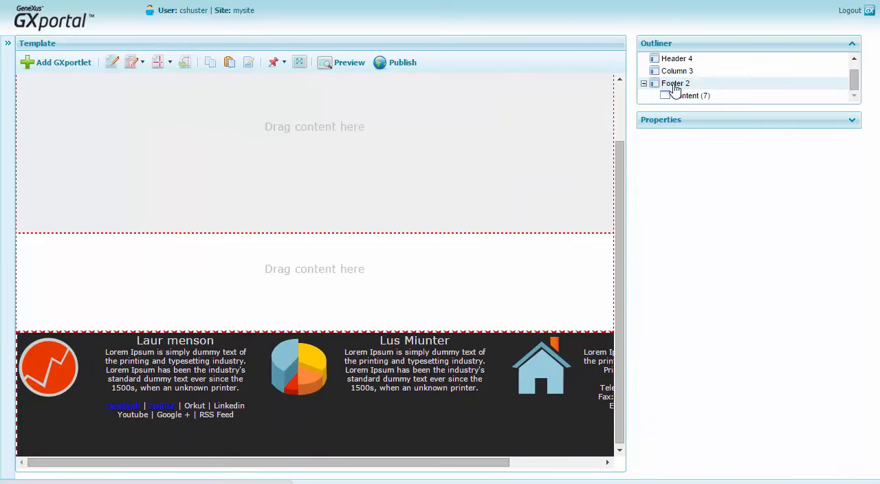
{"action": "left_click", "coordinate": [852, 122]}
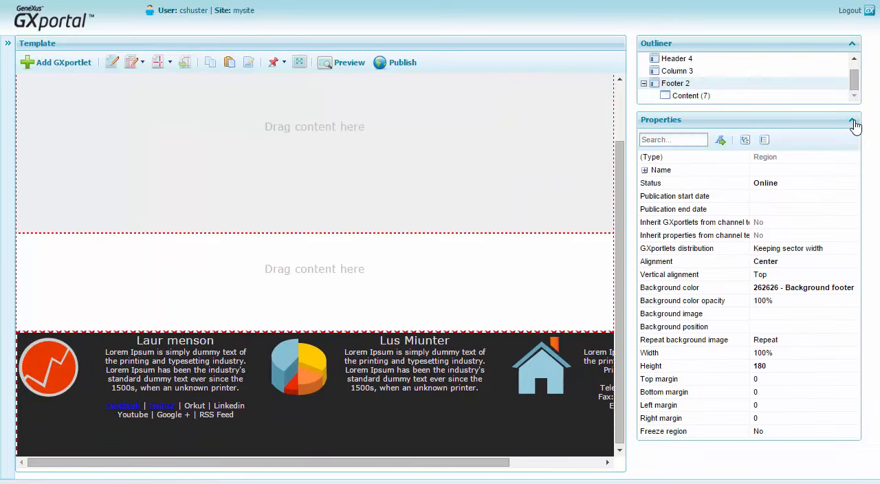
{"action": "left_click", "coordinate": [791, 275]}
{"action": "left_click", "coordinate": [853, 275]}
{"action": "left_click", "coordinate": [813, 313]}
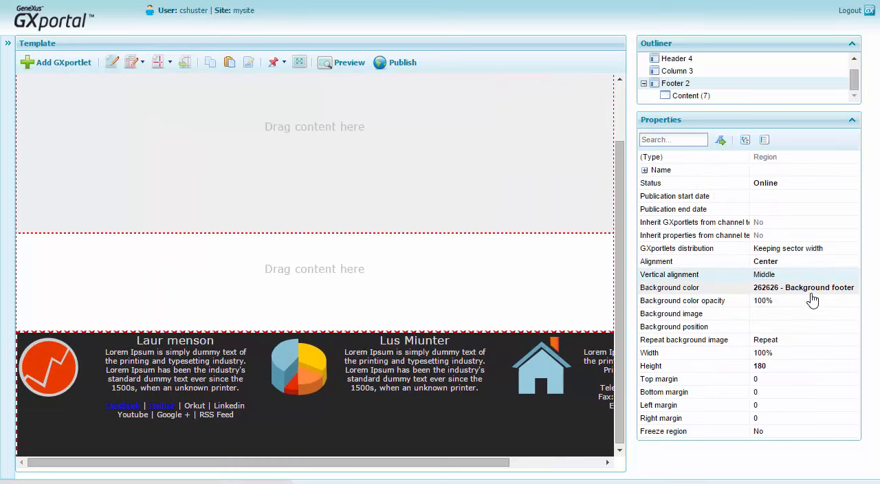
- Preview the template and switch the previewed site to Spanish to check its footer contents
{"action": "left_click", "coordinate": [344, 65]}
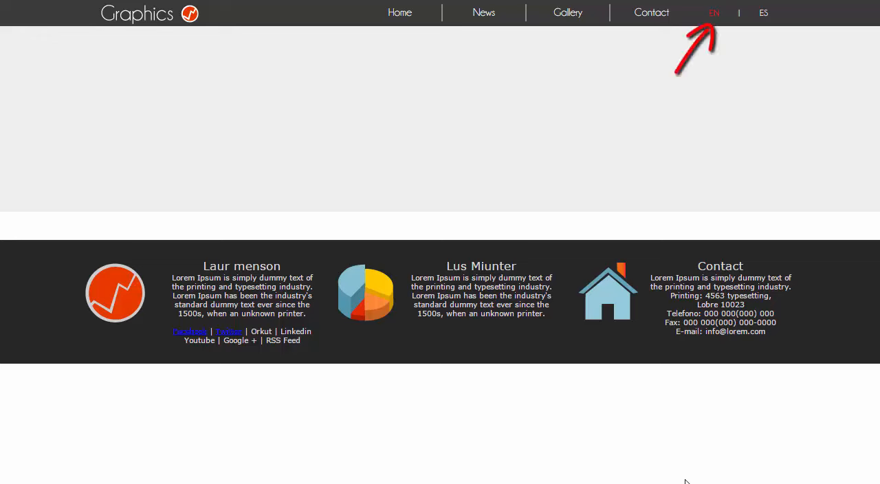
{"action": "left_click", "coordinate": [763, 14]}
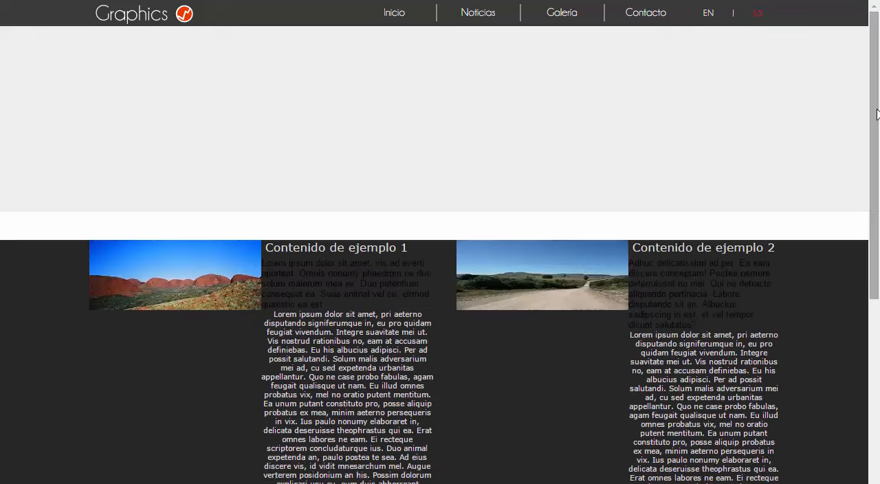